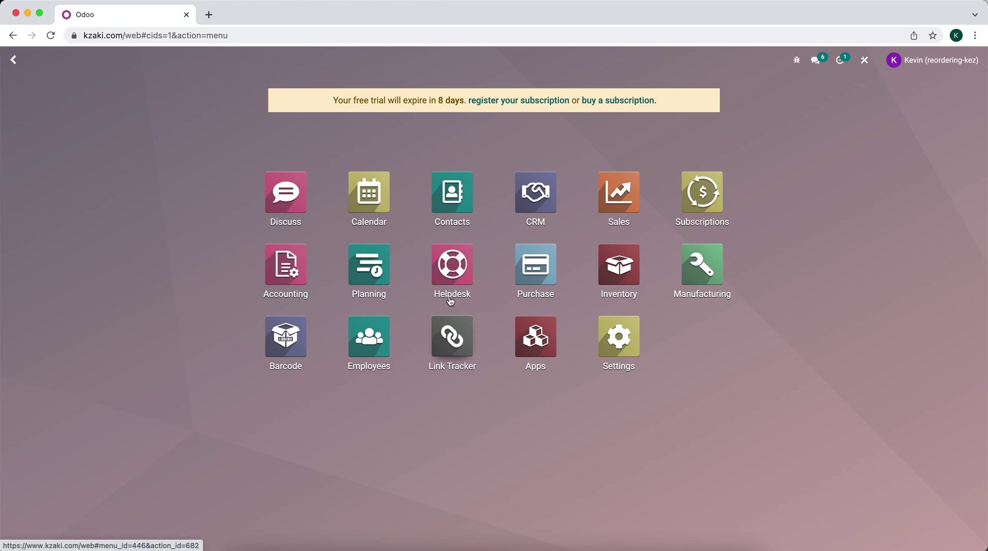
- Create a new Helpdesk team named "Returns and Refunds"
click(450, 266)
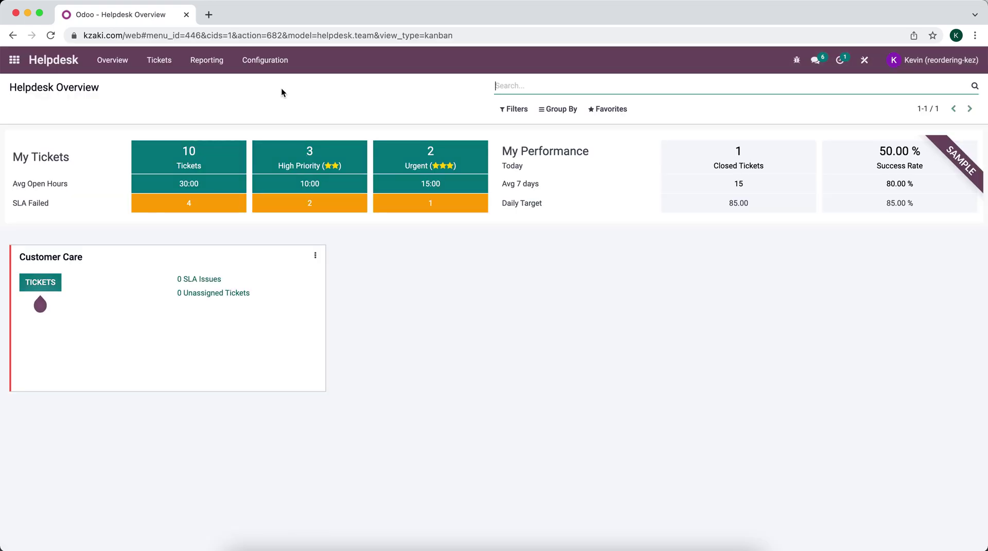
click(271, 67)
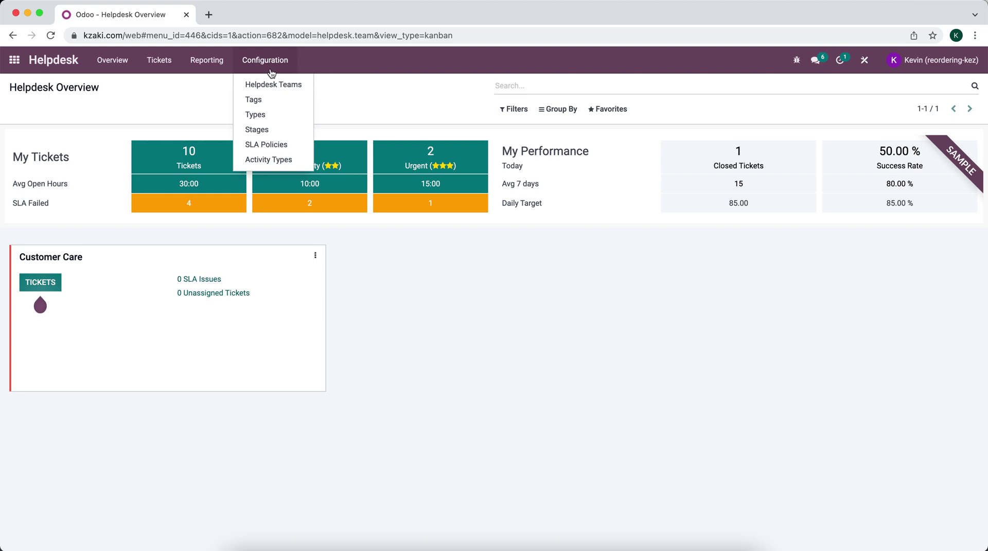
click(271, 83)
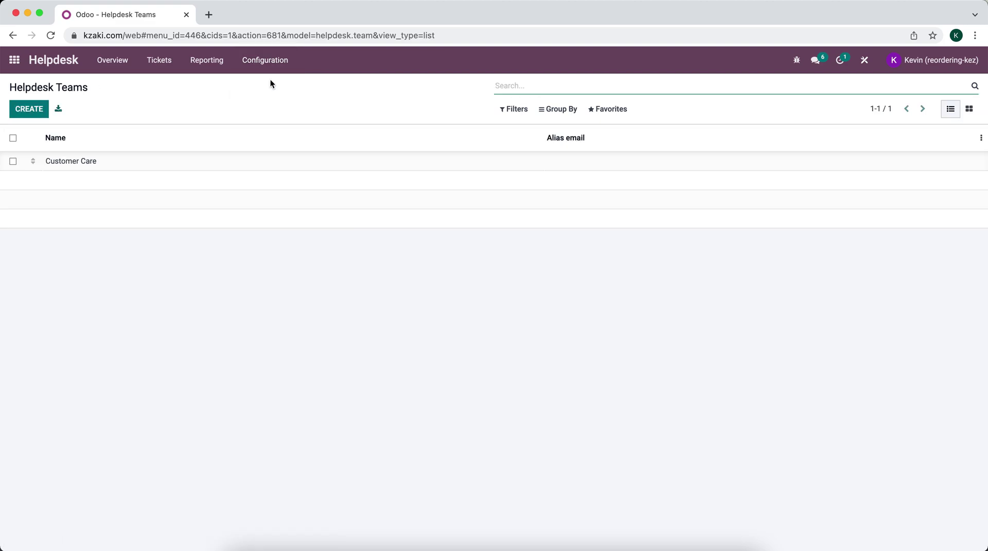
click(36, 110)
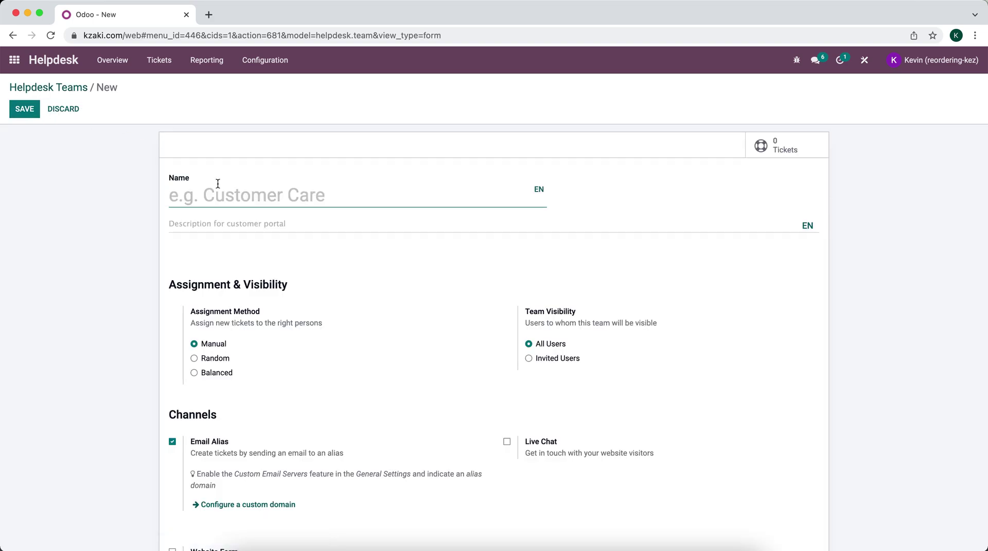
text(Returns)
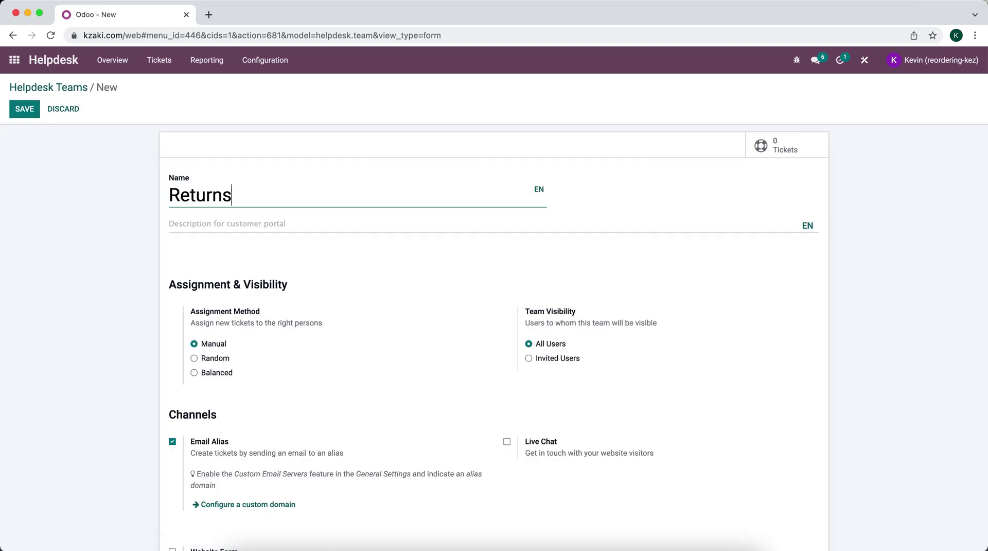
text( and Refunds)
click(257, 240)
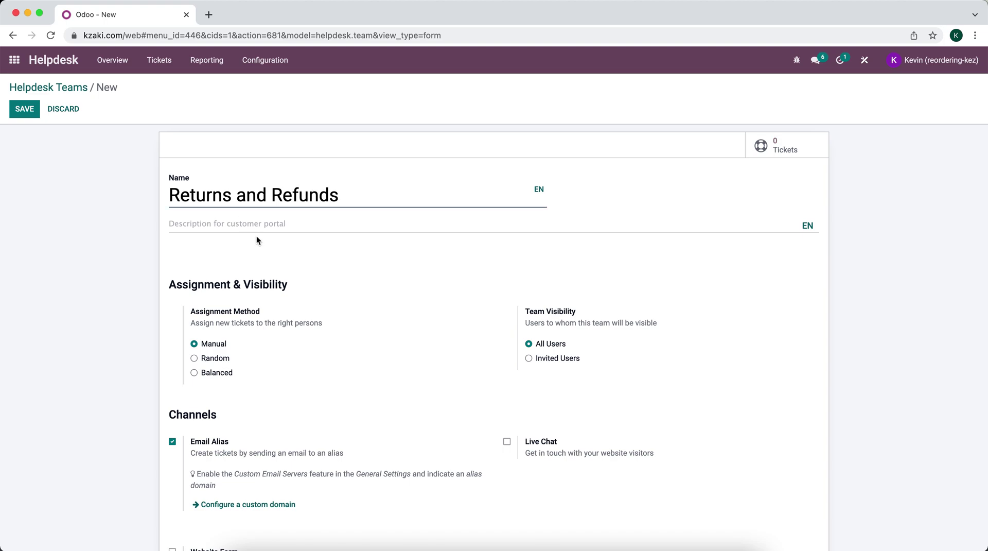
- Enable Refunds and Returns in the team's After-Sales options, save the team and reload the page
scroll(319, 268, down, 2)
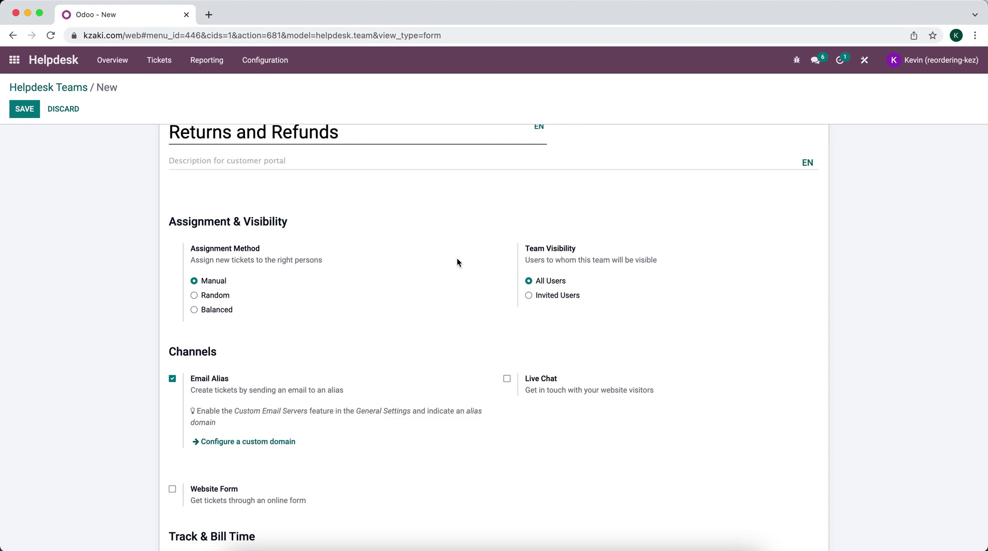
mouse_move(435, 277)
mouse_move(223, 291)
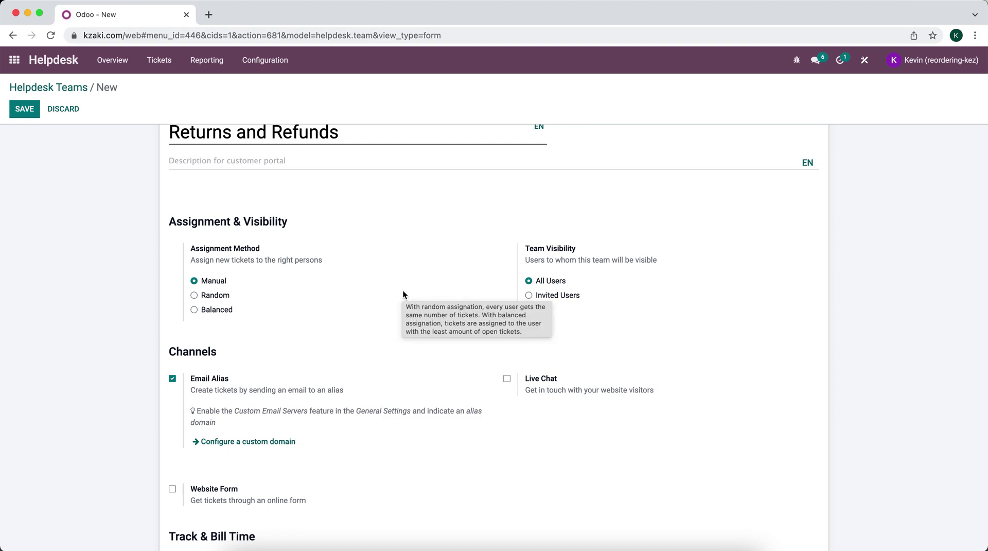
scroll(403, 291, down, 2)
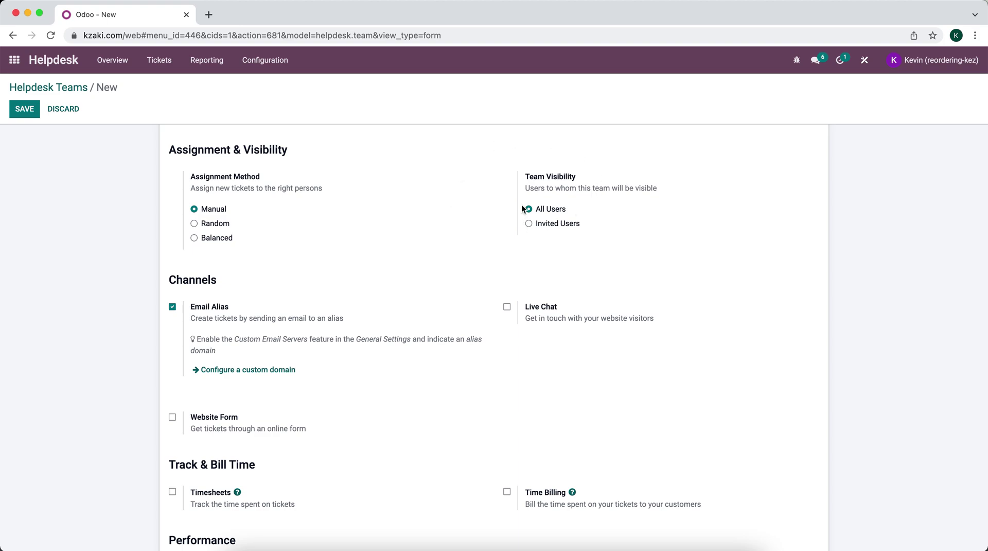
scroll(434, 270, down, 2)
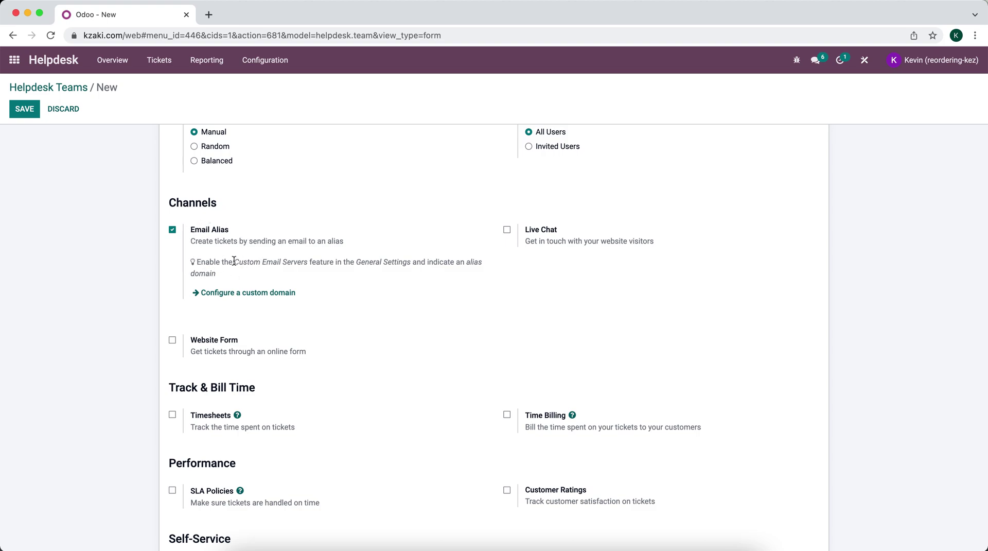
scroll(311, 285, down, 2)
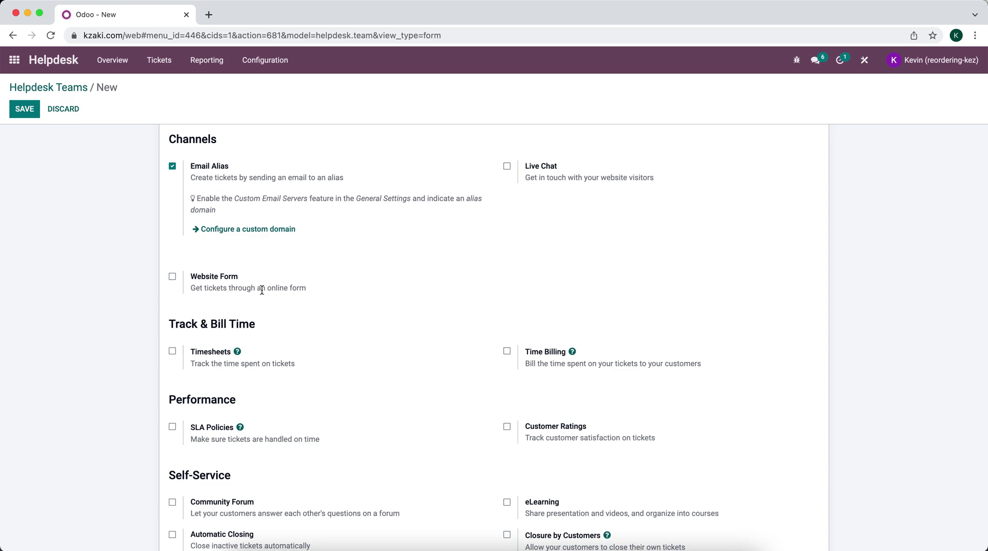
scroll(287, 310, down, 2)
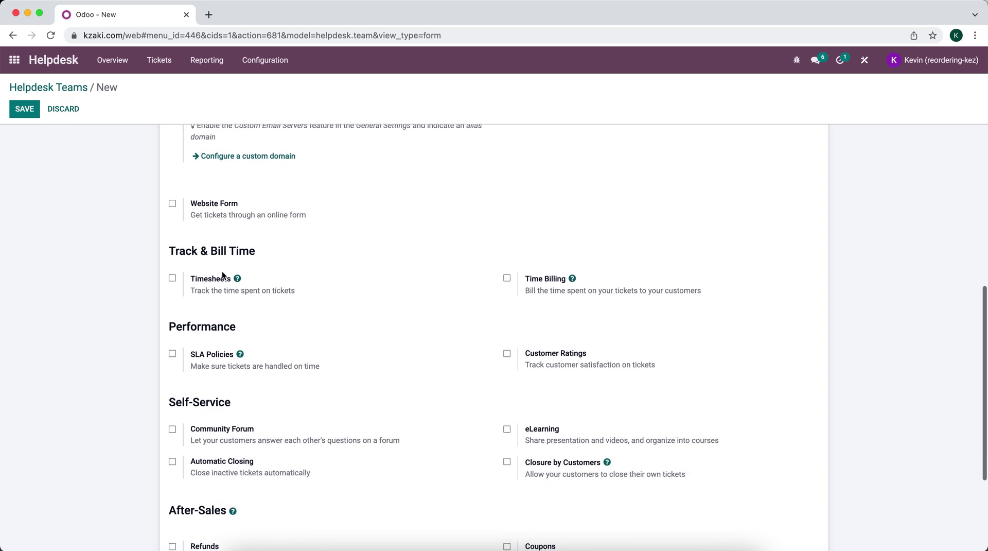
scroll(327, 319, down, 2)
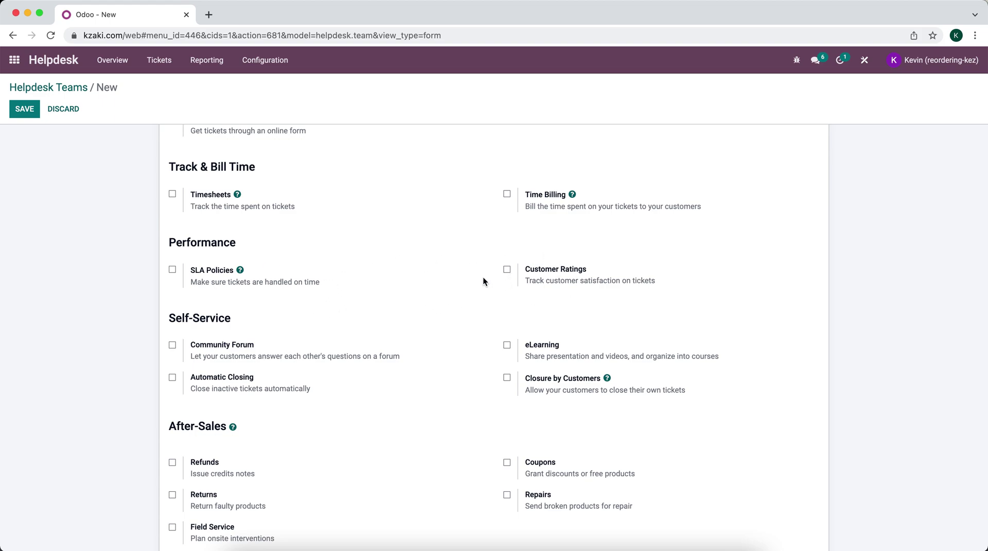
scroll(403, 271, down, 2)
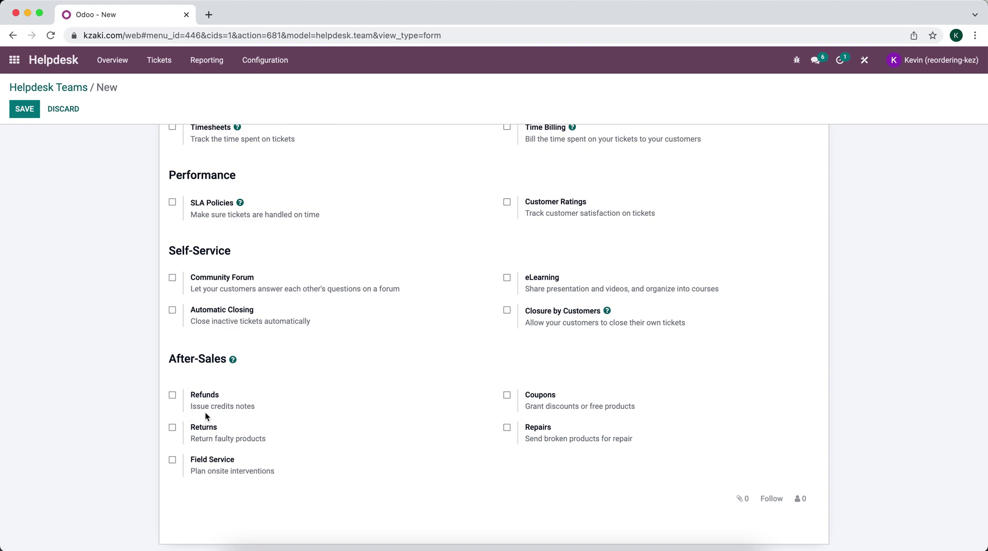
click(173, 395)
click(173, 427)
click(24, 110)
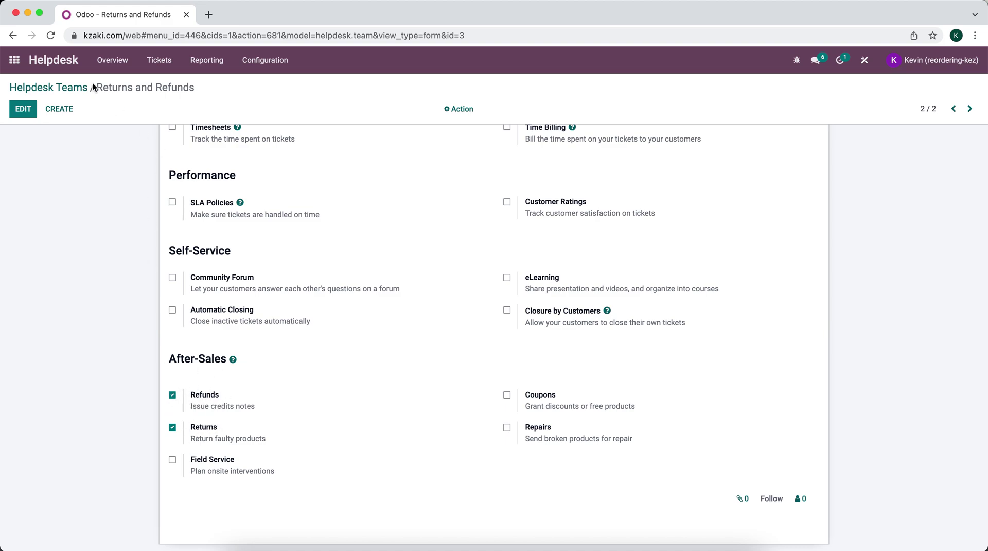
click(50, 35)
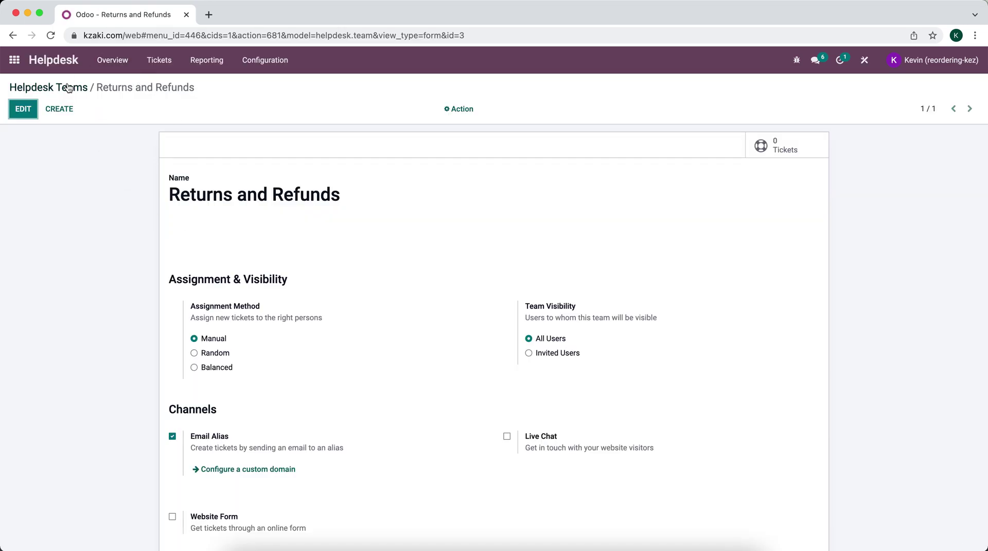
- Open the Returns and Refunds team's tickets from the Helpdesk overview and add a stage column named "Assigned"
click(112, 61)
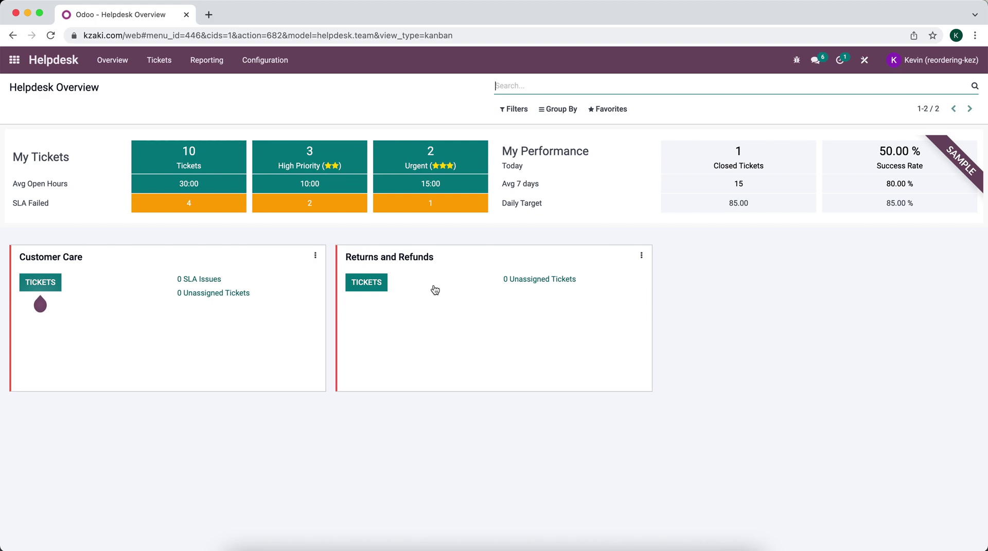
click(383, 290)
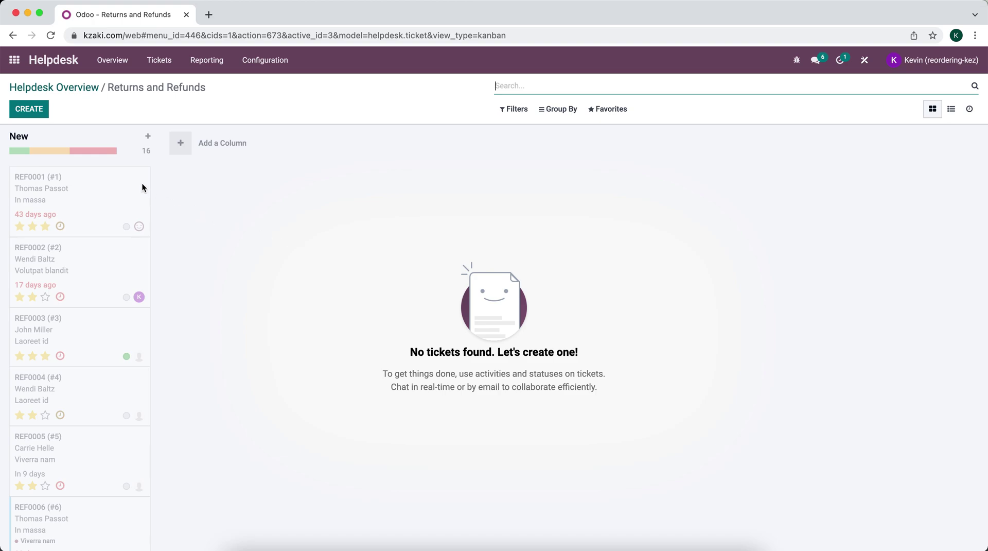
click(214, 139)
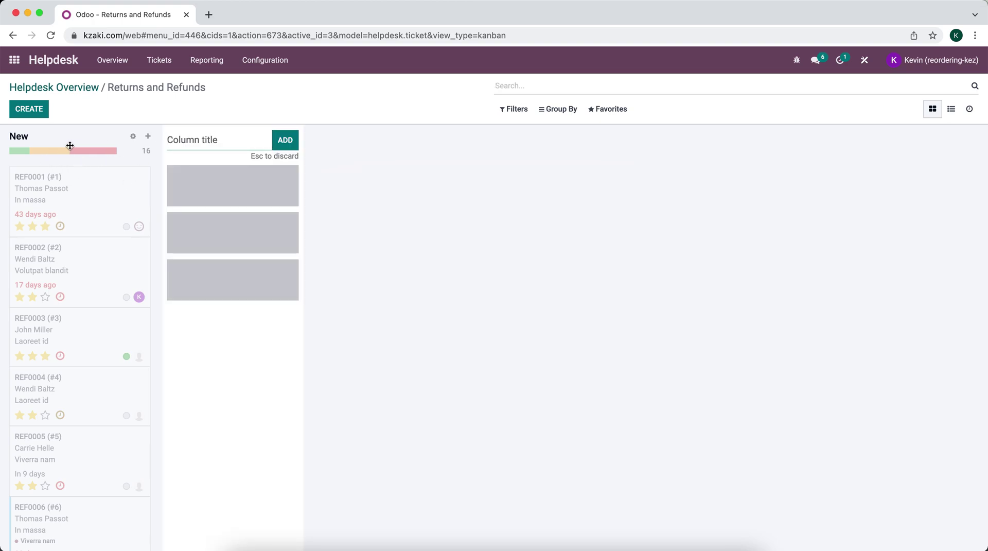
text(Assigned)
key(Return)
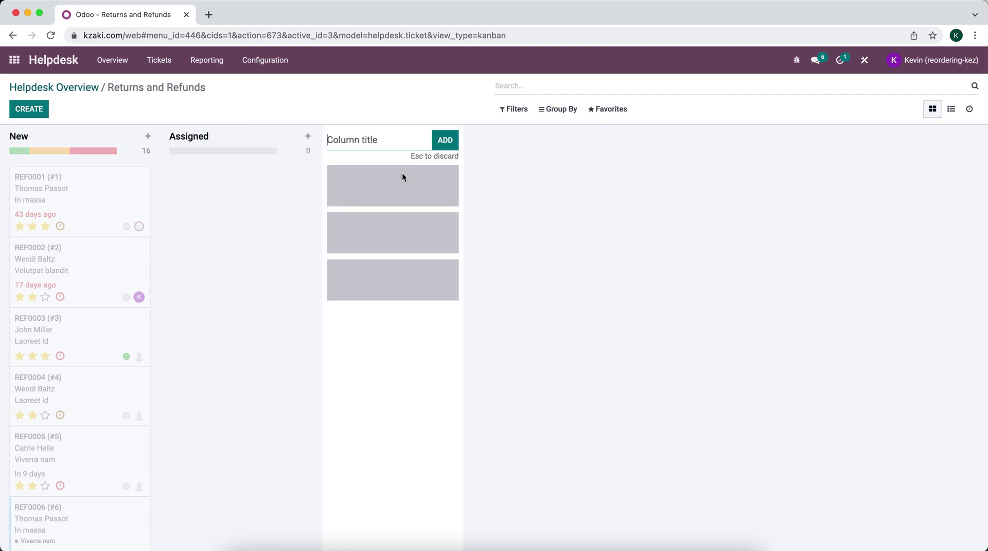
- Add a stage column named "In Progres" after Assigned
text(In Progres)
key(super+a)
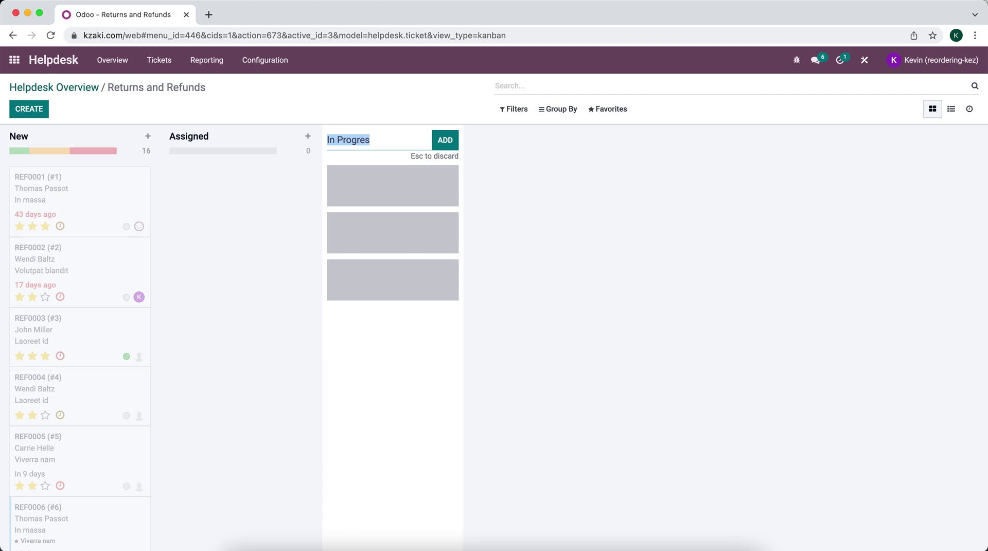
key(Right)
key(Tab)
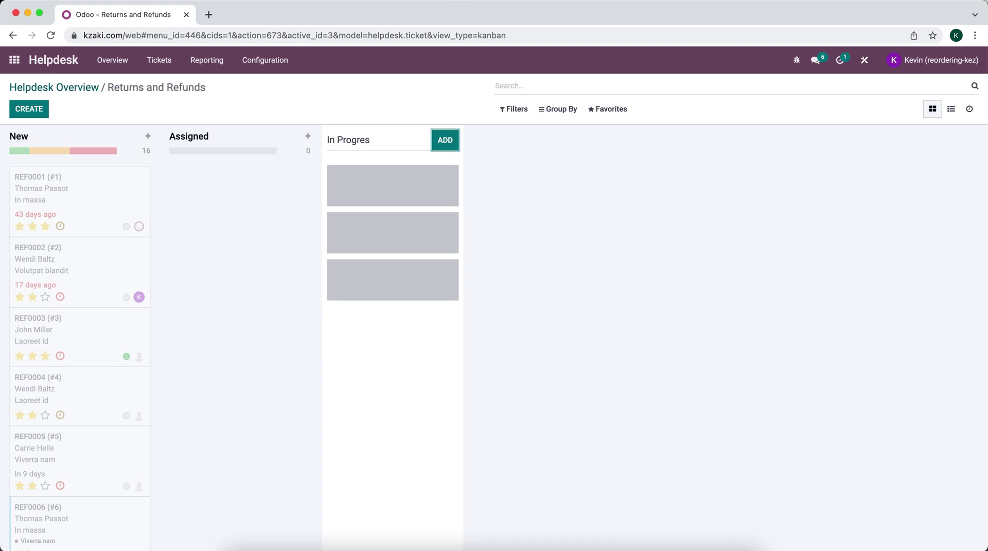
click(445, 140)
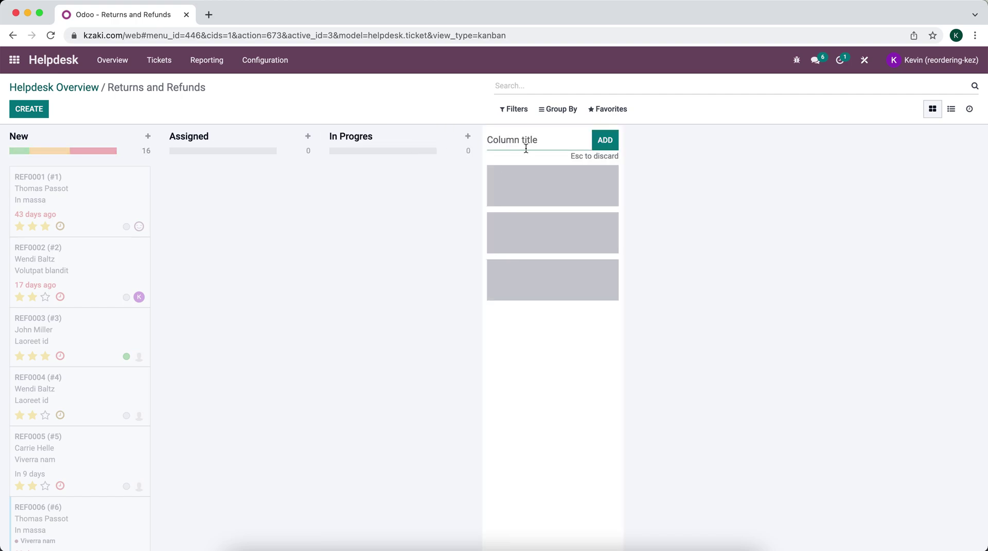
- Add two more stage columns named "Returned" and "Refund"
text(Returned)
key(Return)
text(Re)
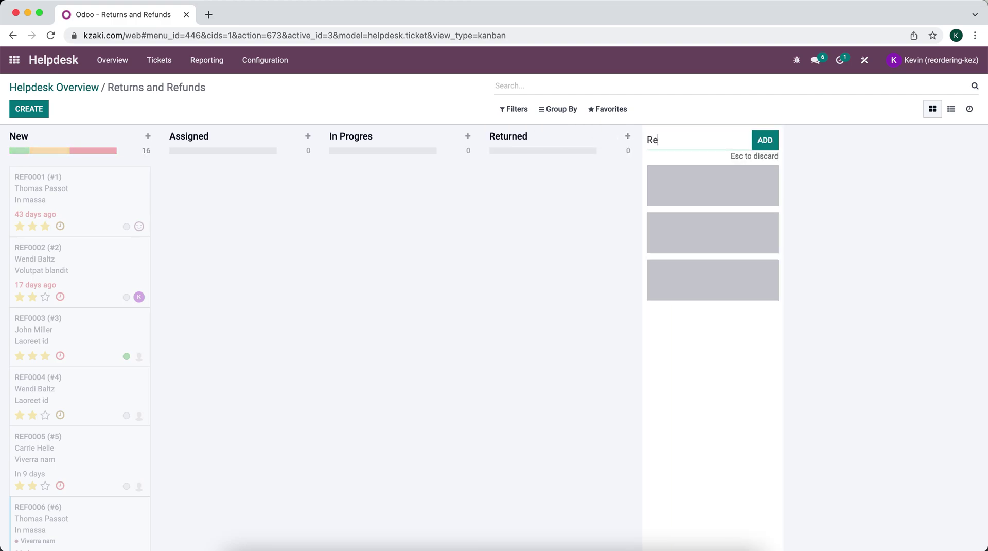
text(fund)
key(Return)
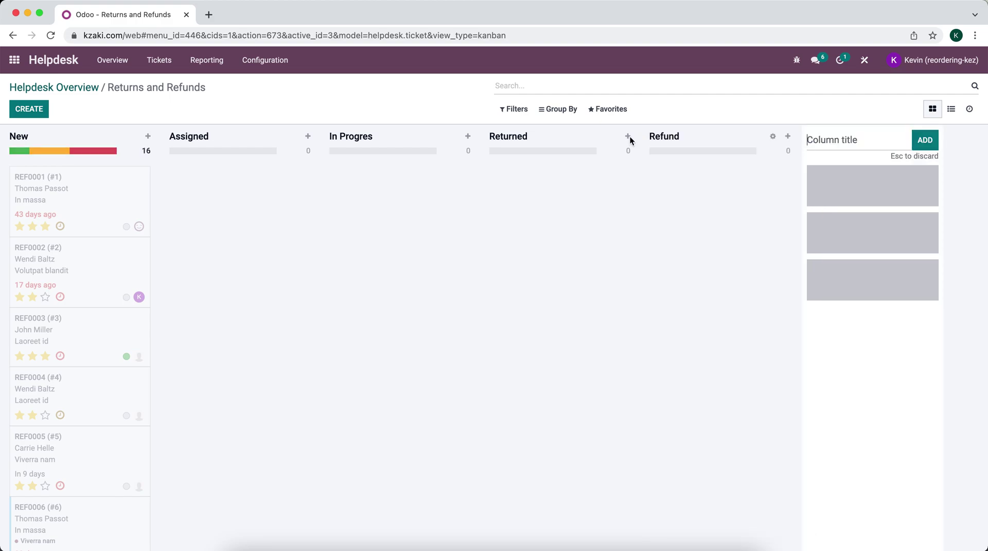
- Rename the Returned stage to "Return" and save the change
click(613, 136)
click(634, 177)
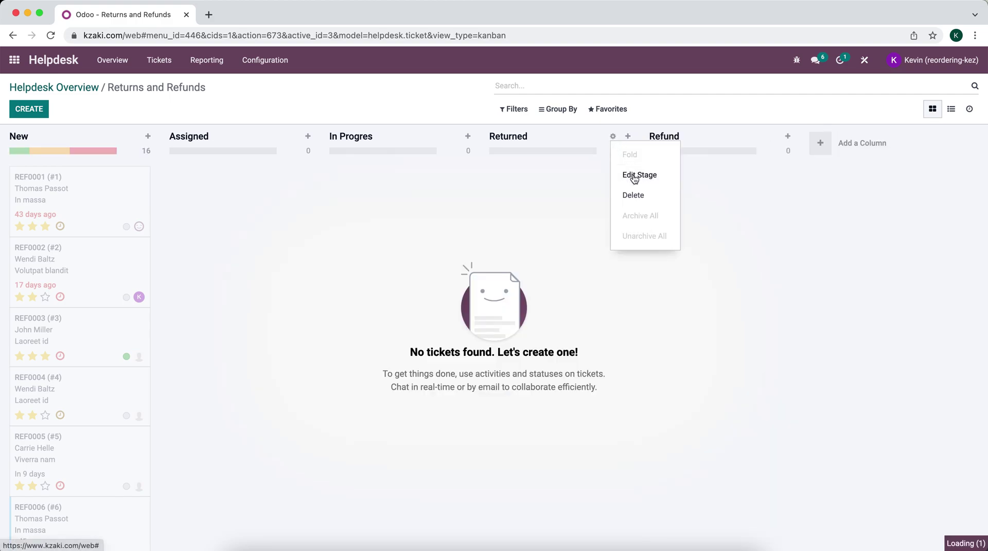
key(BackSpace)
key(BackSpace)
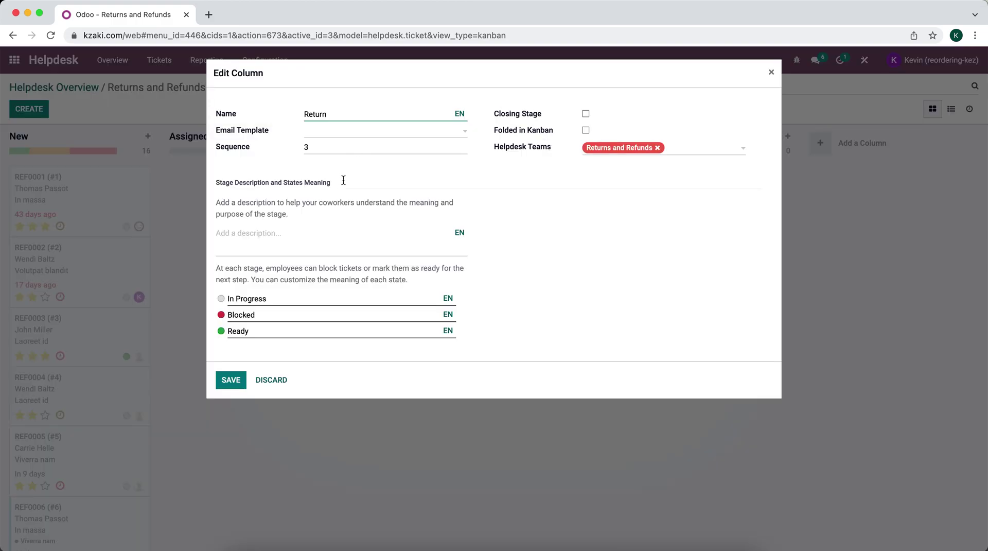
click(230, 380)
- Add a final stage column named "Done" after Refund
click(842, 144)
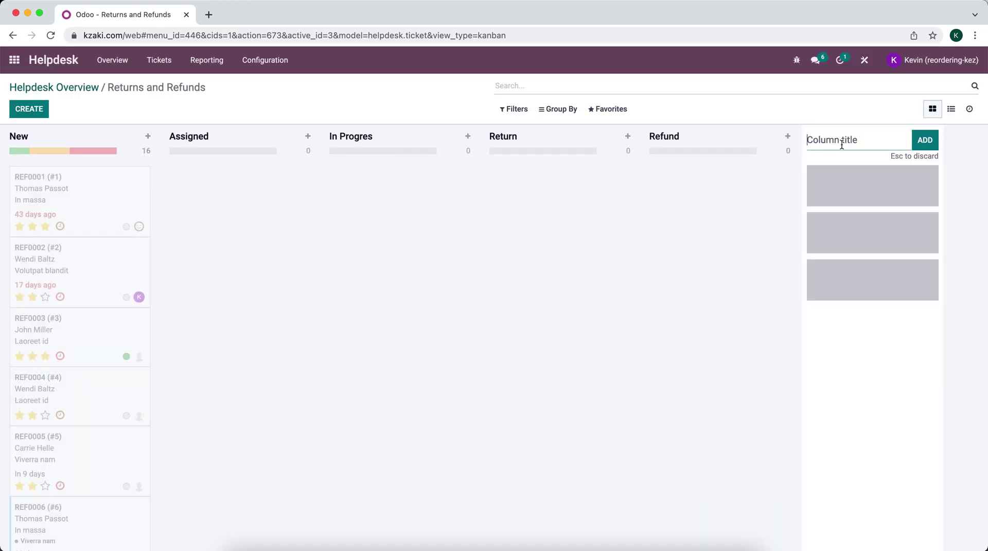
text(Done)
click(744, 252)
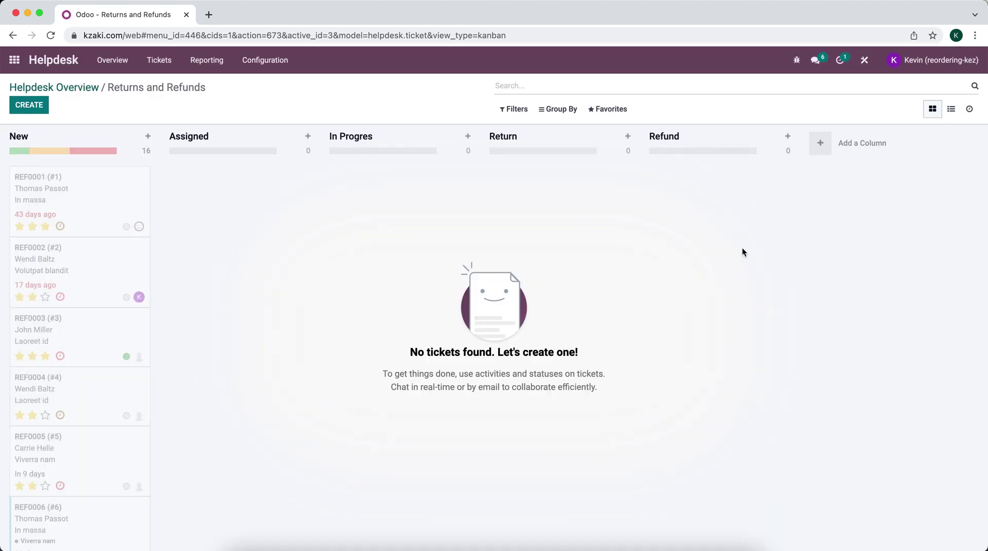
click(830, 143)
text(Done)
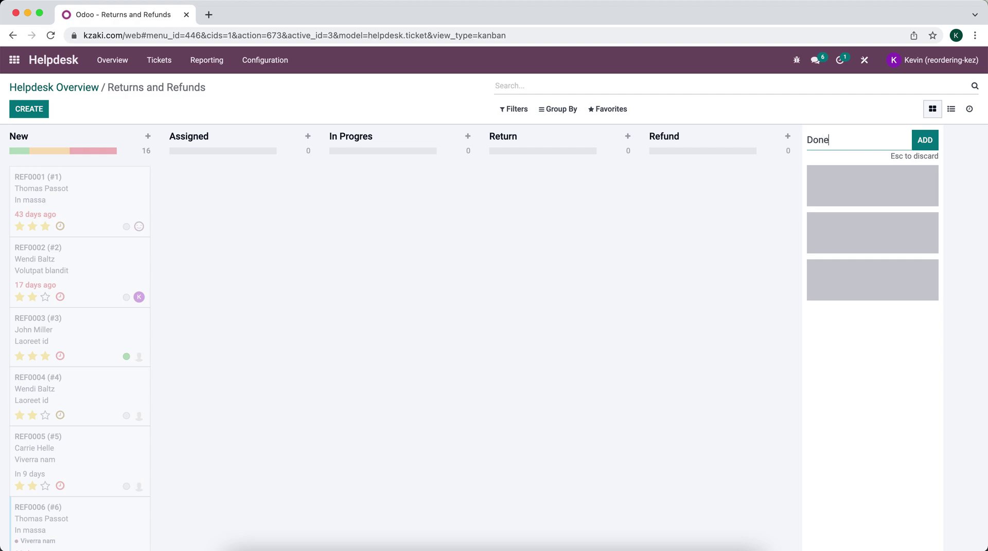
key(Return)
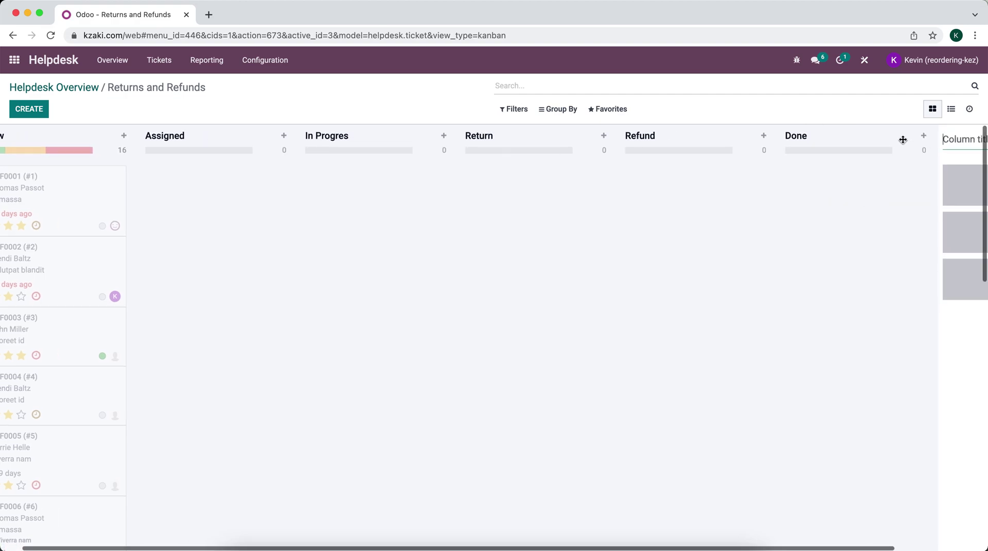
- Mark the Done stage as a Closing Stage and save it
click(908, 136)
click(909, 174)
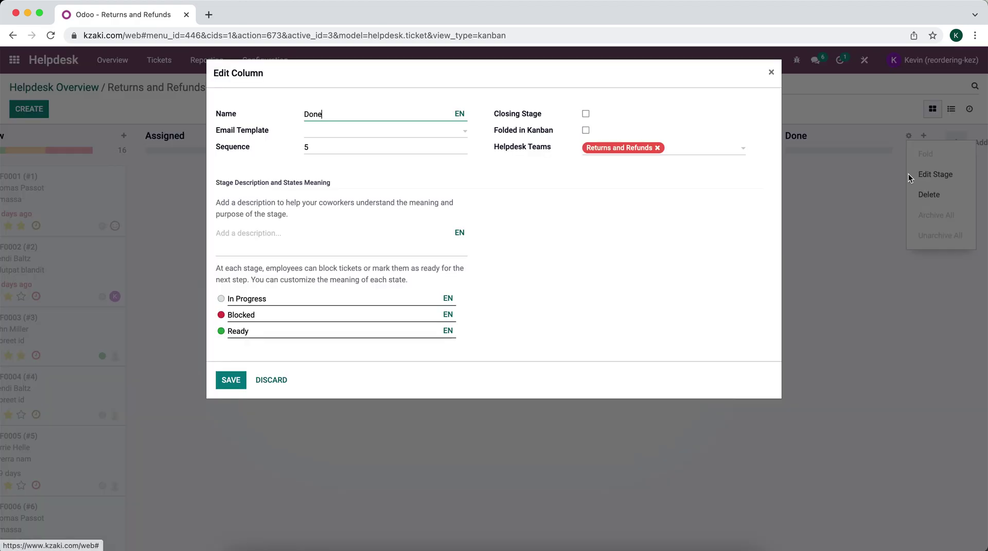
click(586, 114)
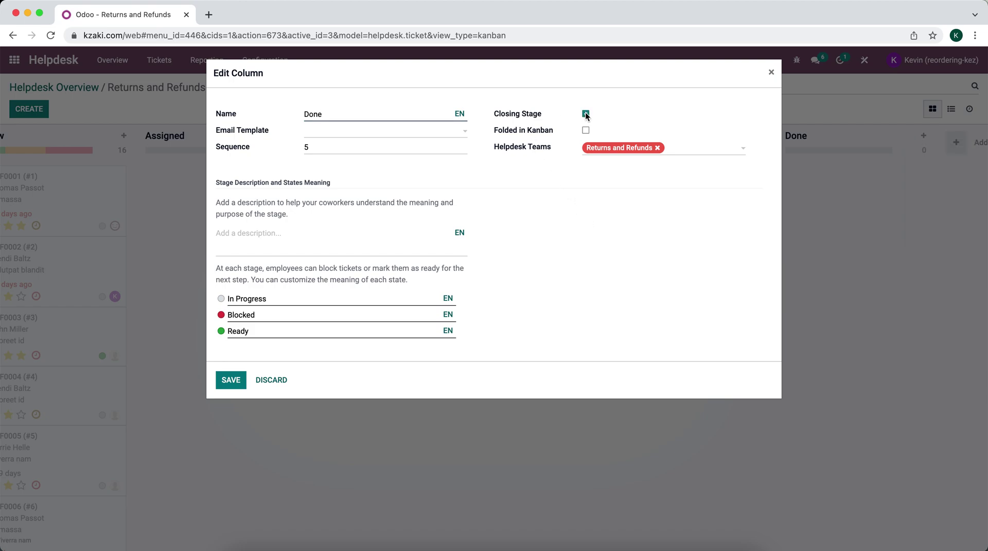
click(231, 379)
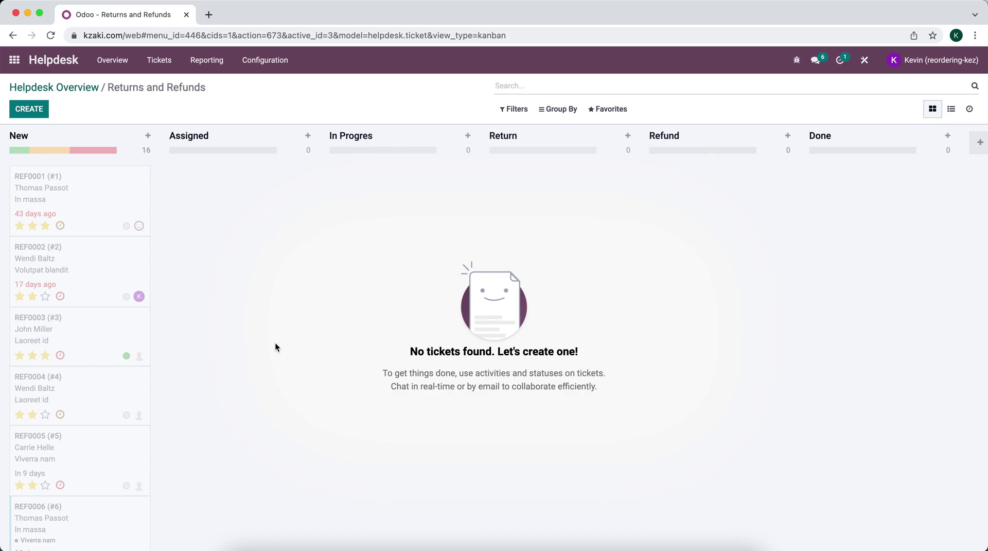
- Switch to the Sales app and create a new quotation for Customer 1
click(14, 60)
click(639, 208)
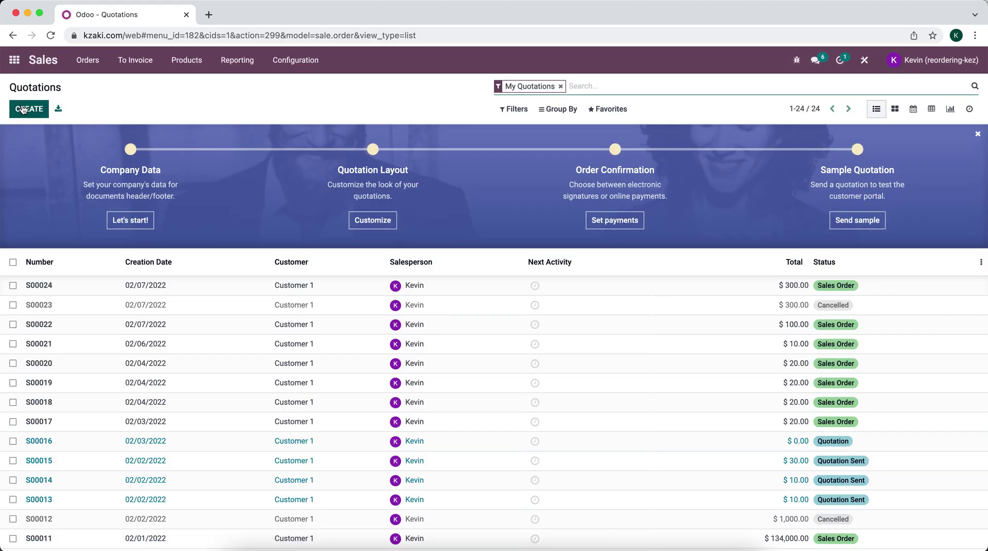
click(23, 109)
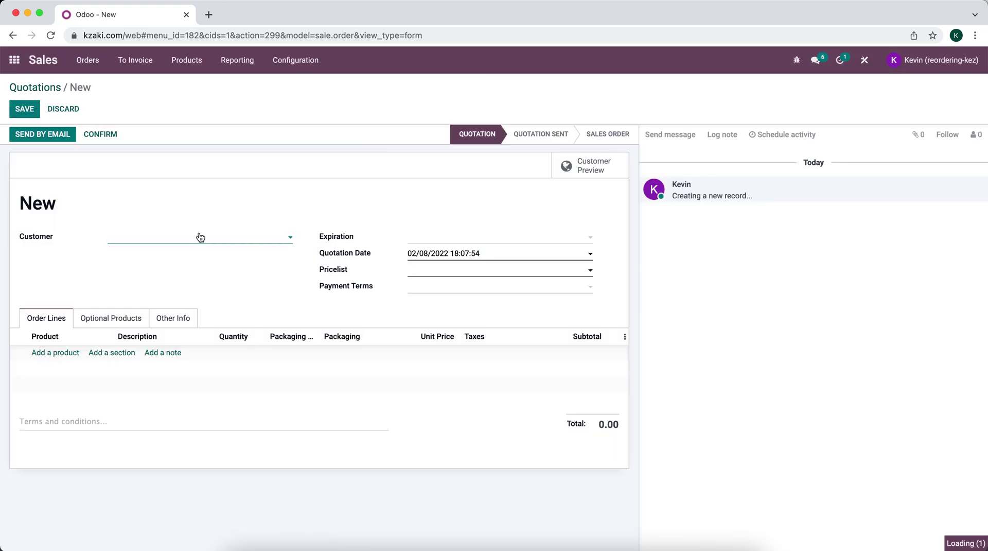
click(197, 238)
click(191, 255)
- Add Product 2 with a quantity of 2 to the order lines, then save and confirm the quotation
click(55, 352)
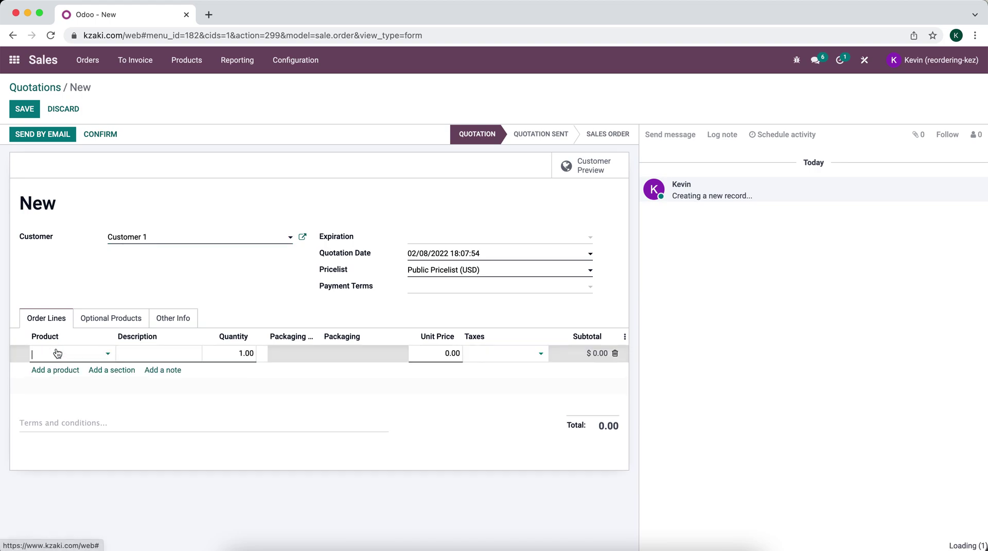
click(77, 387)
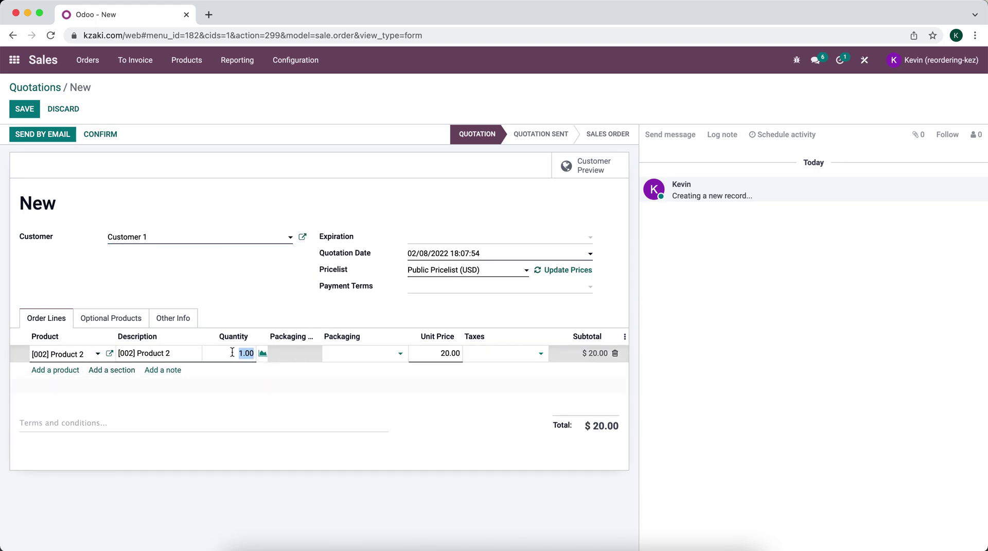
text(2)
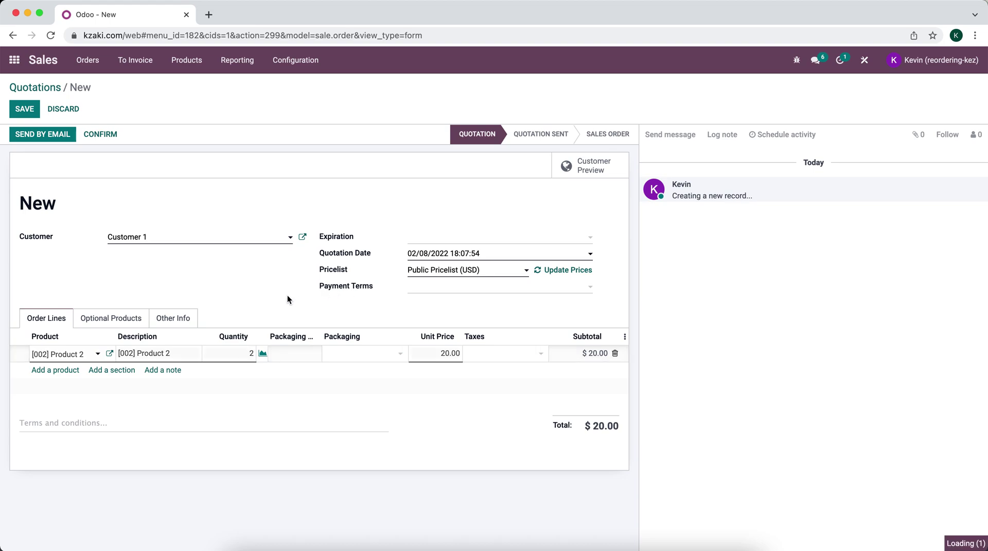
click(24, 110)
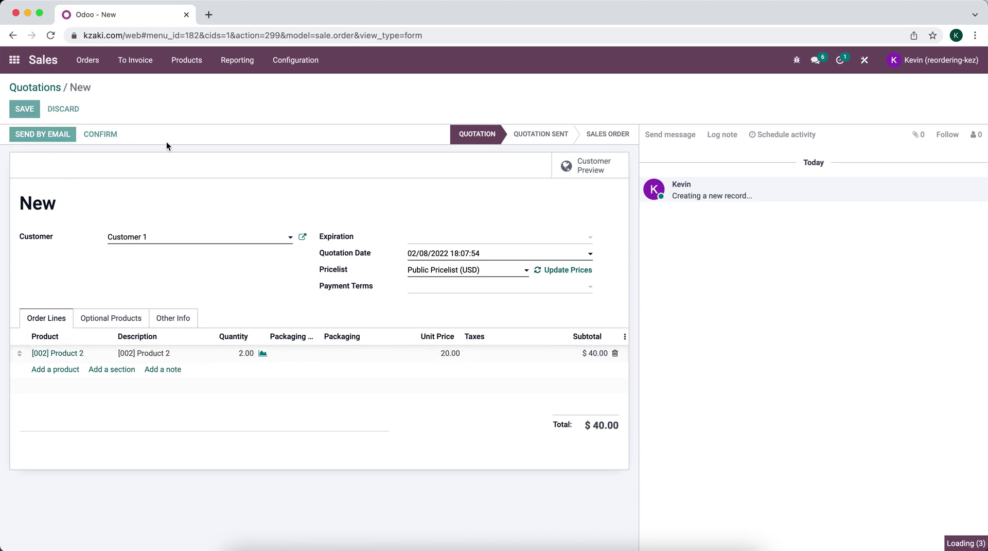
click(101, 135)
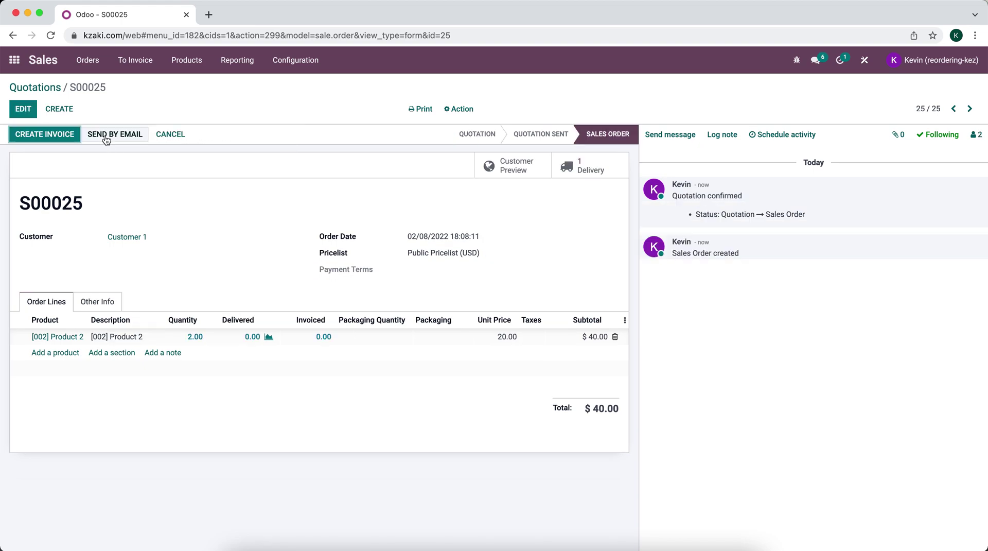
- Open the sales order's delivery, set the done quantity of Product 2 to 1 and save it
click(599, 180)
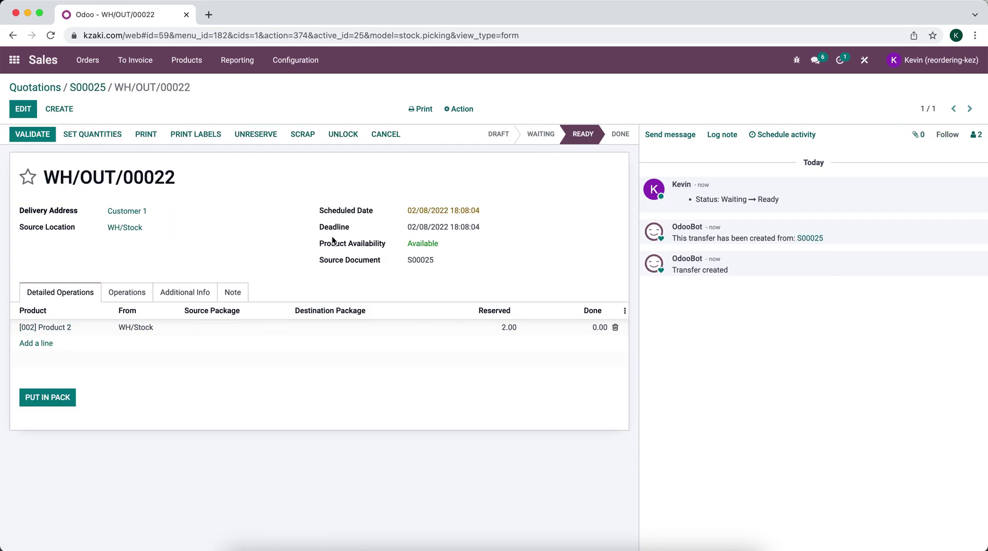
click(29, 113)
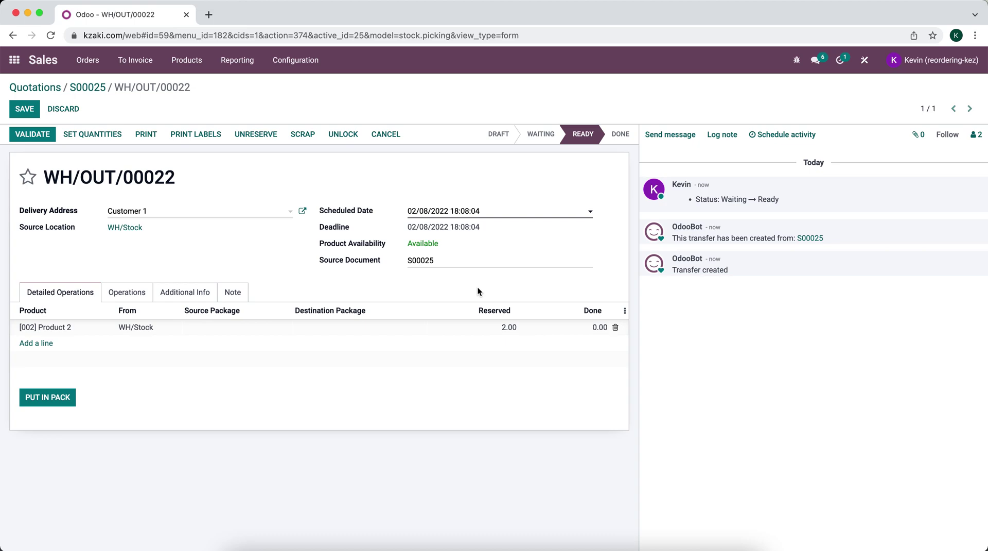
click(581, 327)
text(1)
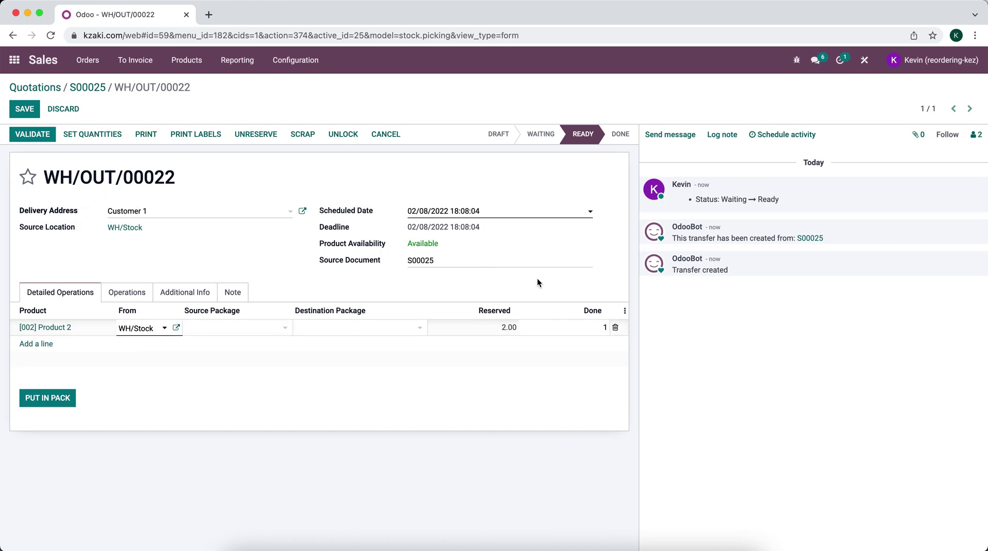
click(538, 278)
click(27, 112)
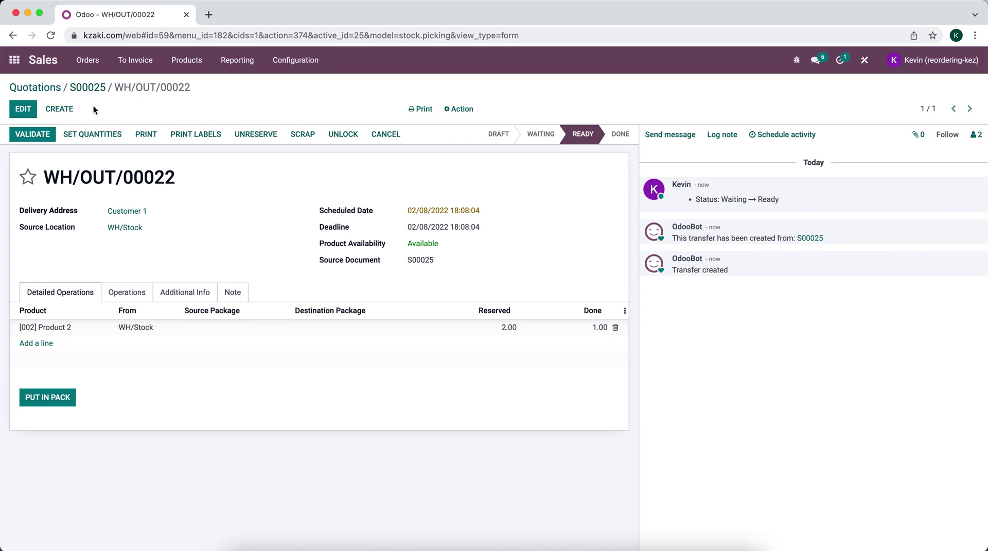
- Validate the partial delivery with a backorder and validate the backorder transfer as well
click(45, 135)
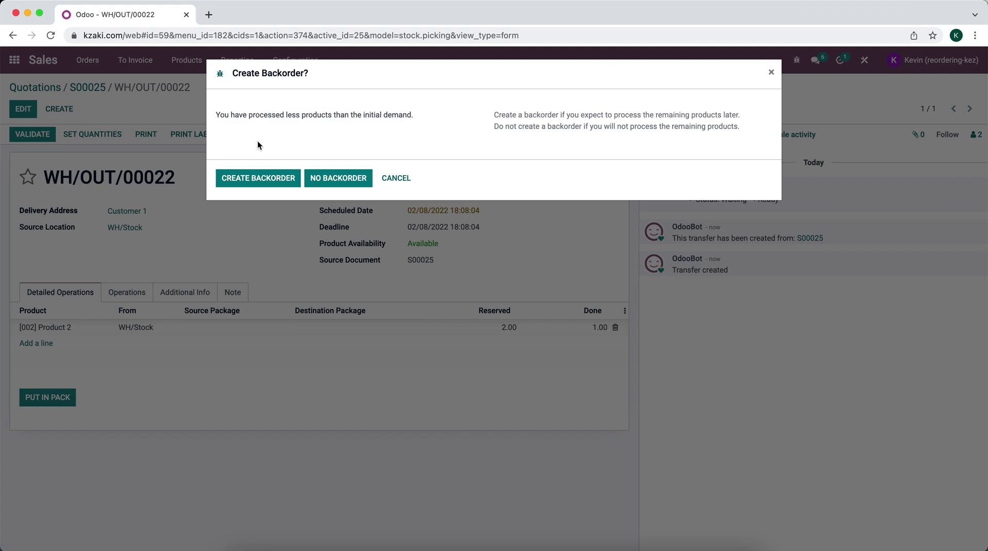
click(258, 178)
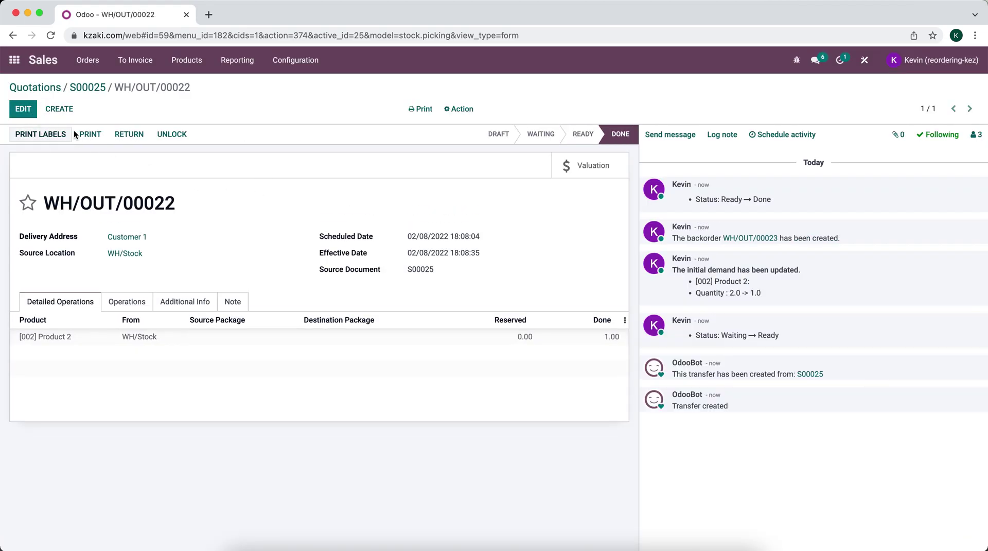
click(752, 237)
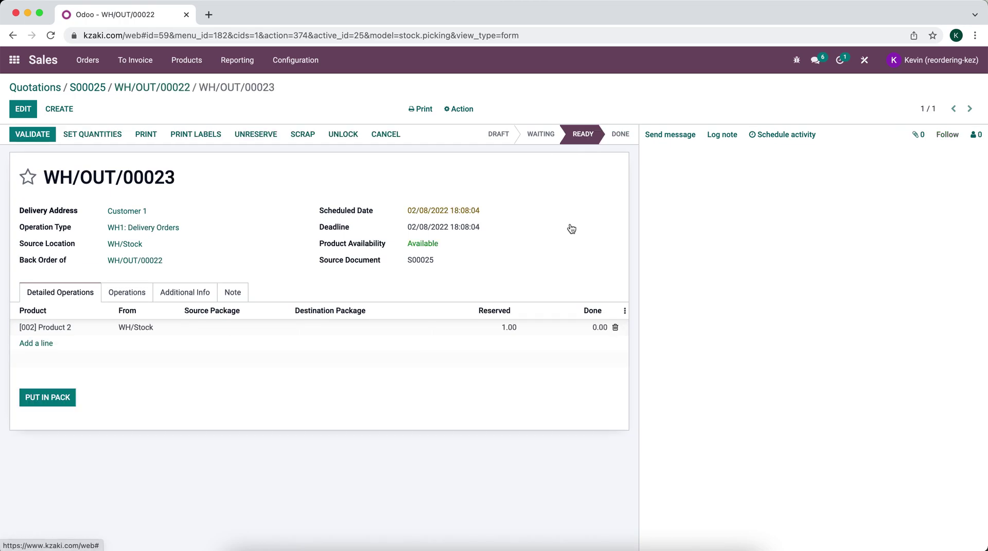
click(33, 135)
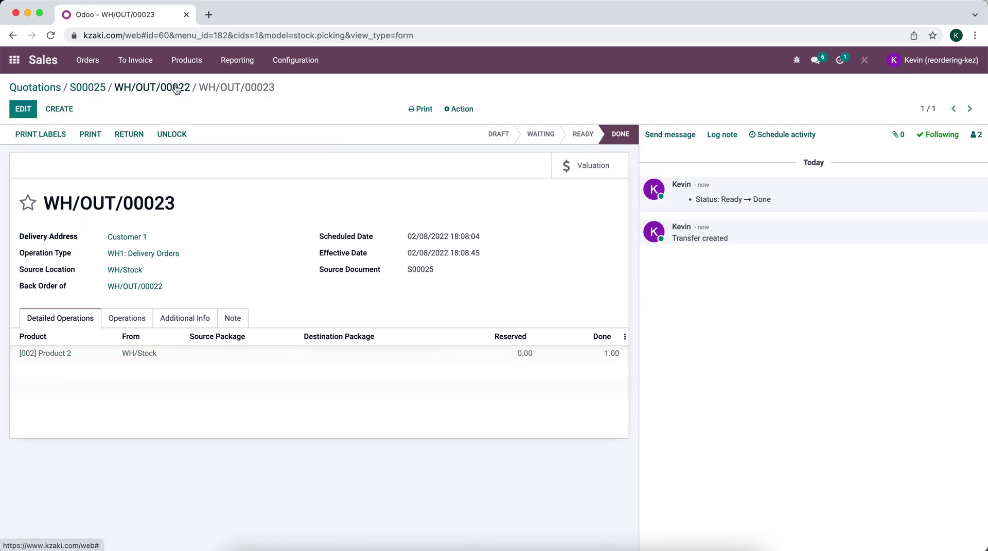
- Check the delivered quantity on the sales order and the status of its delivery transfers
click(82, 88)
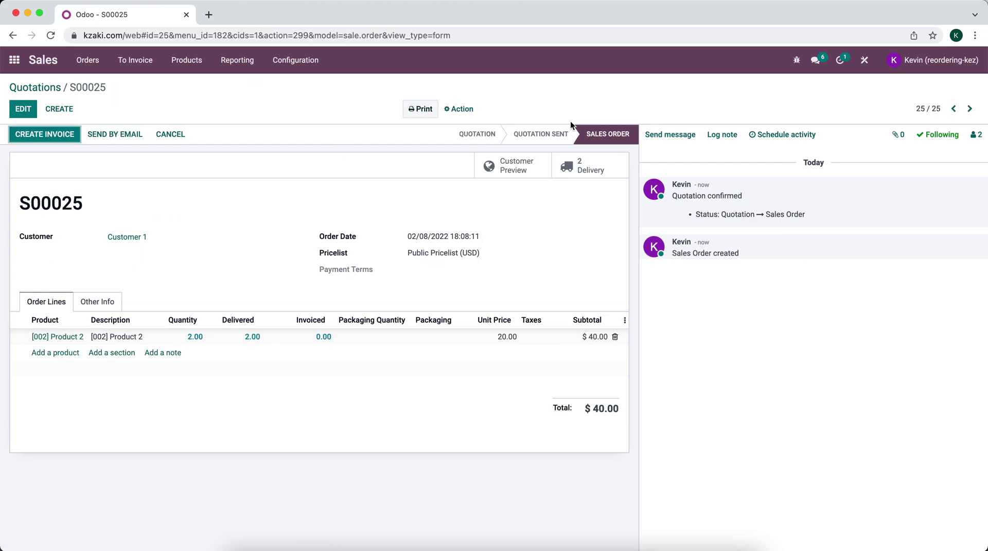
click(599, 175)
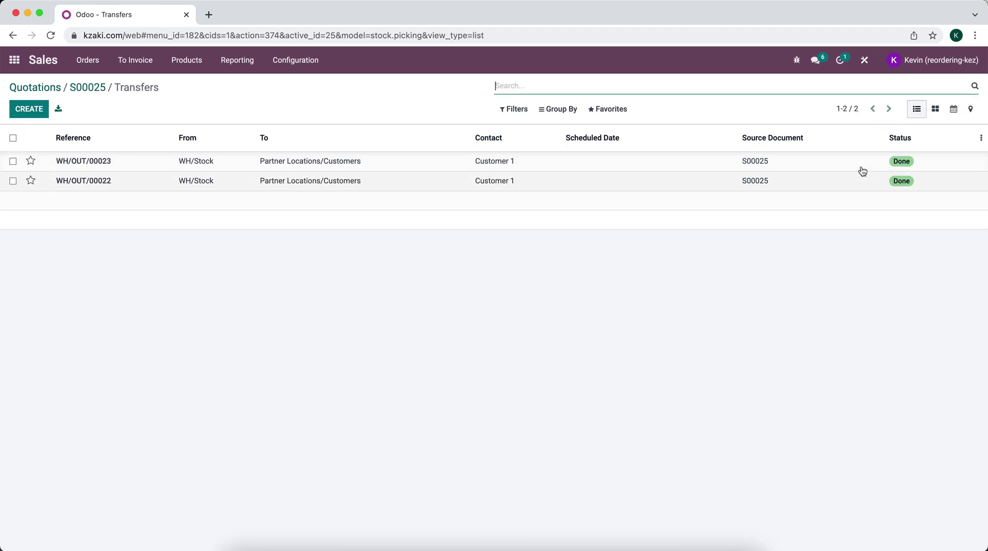
click(87, 91)
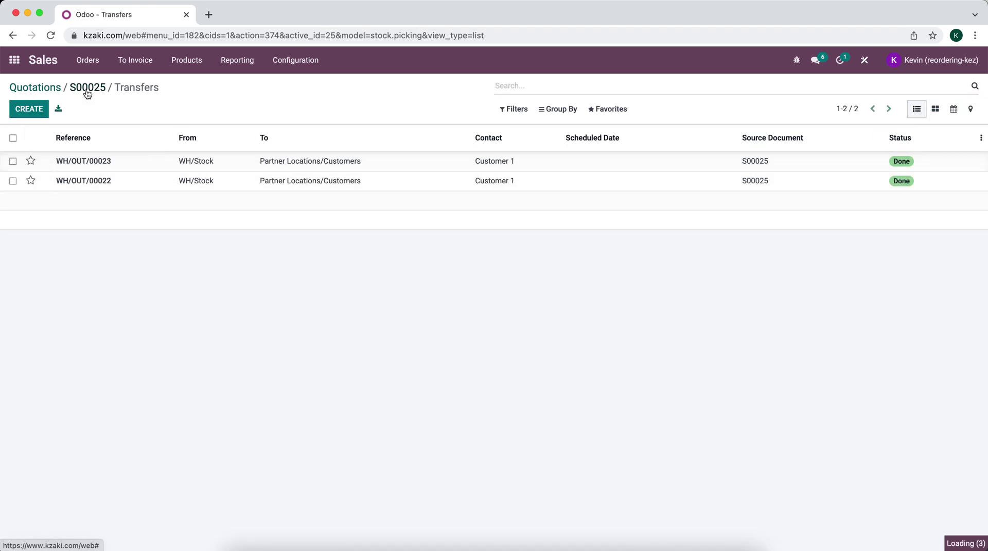
- Create a draft invoice from the sales order and confirm it
click(66, 136)
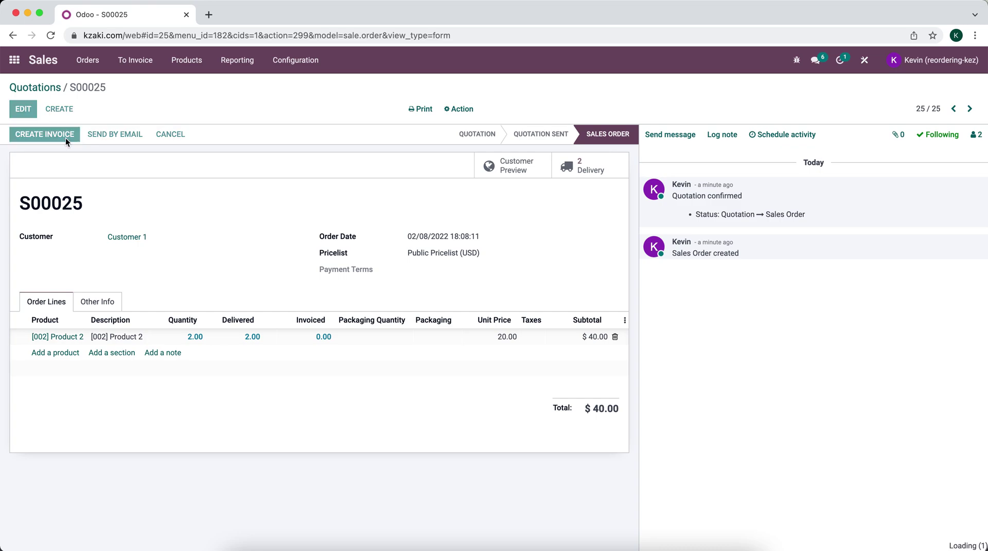
click(291, 230)
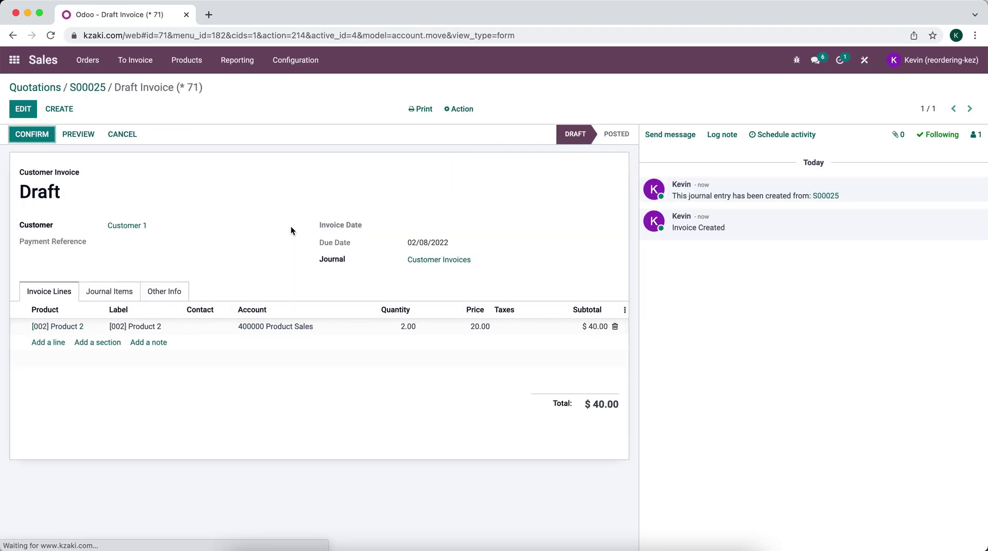
click(35, 135)
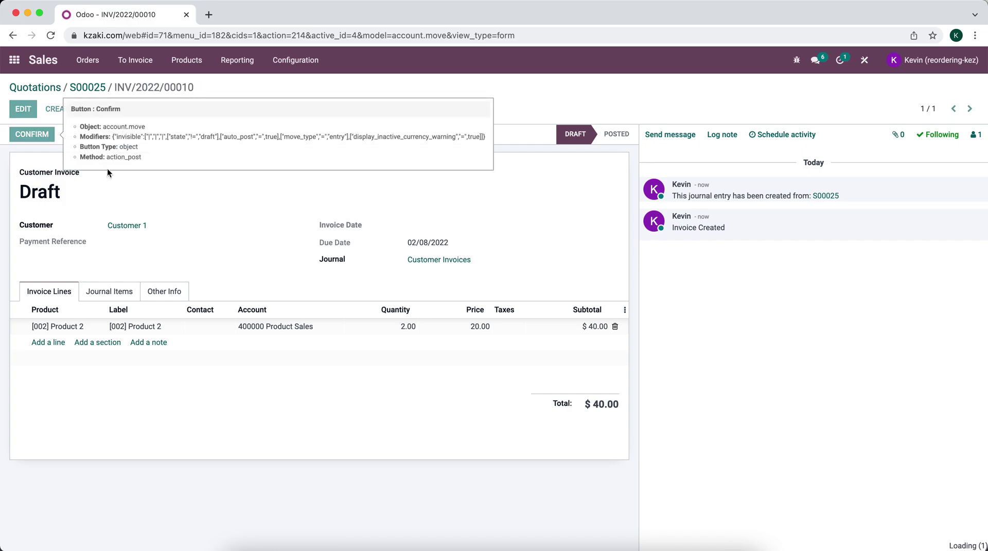
- Register the full $40.00 payment for the customer invoice, completing the required 222222 field
click(118, 136)
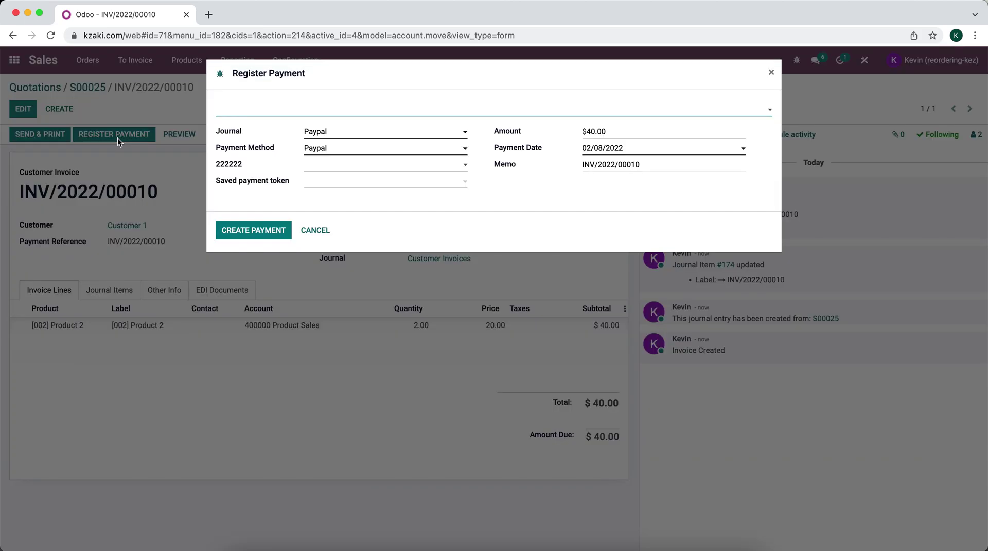
click(254, 232)
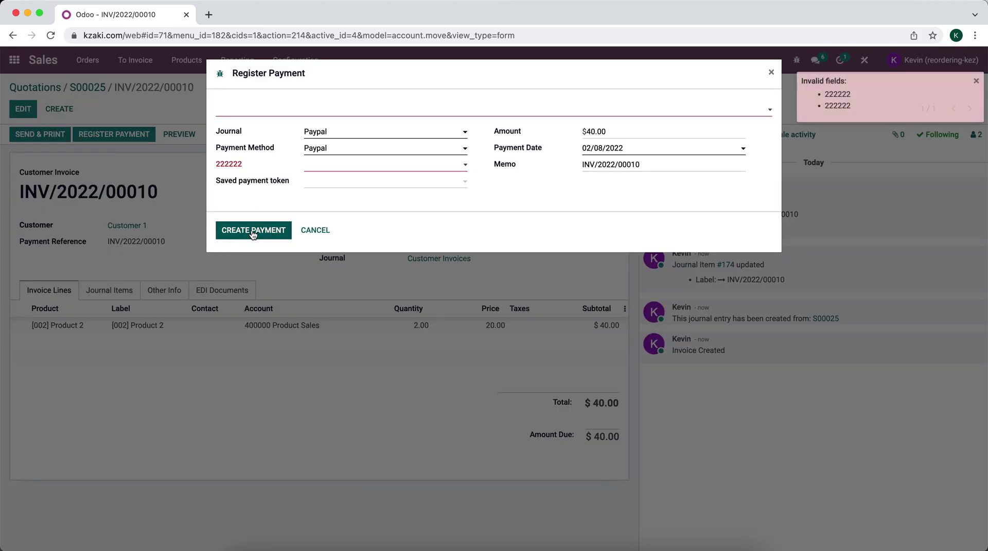
click(330, 167)
click(331, 167)
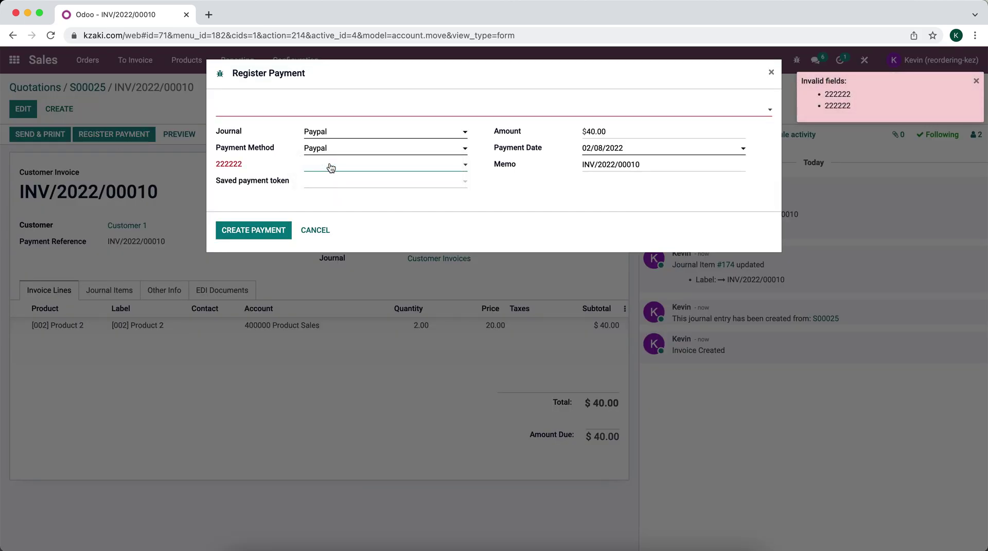
click(260, 230)
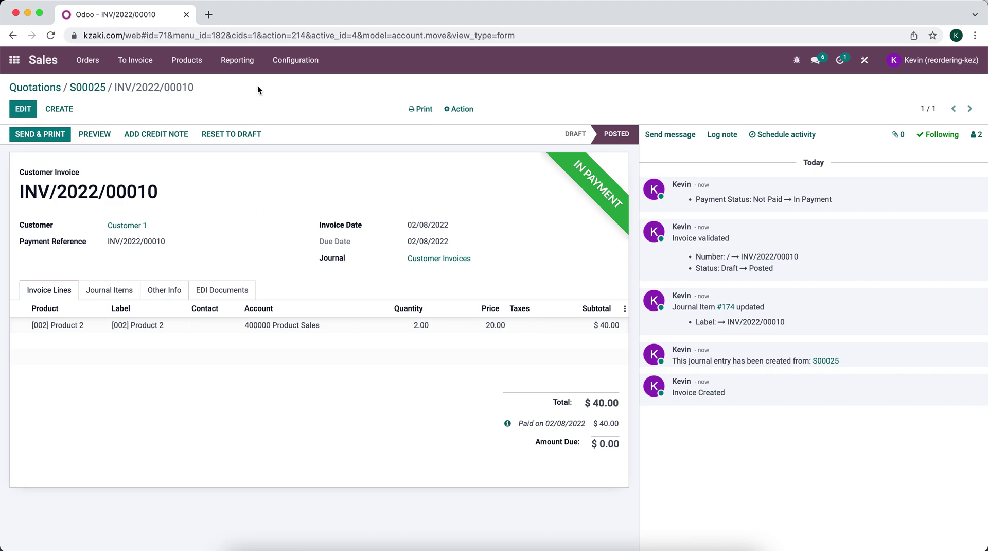
- Review the new order in the Sales quotations list
click(14, 60)
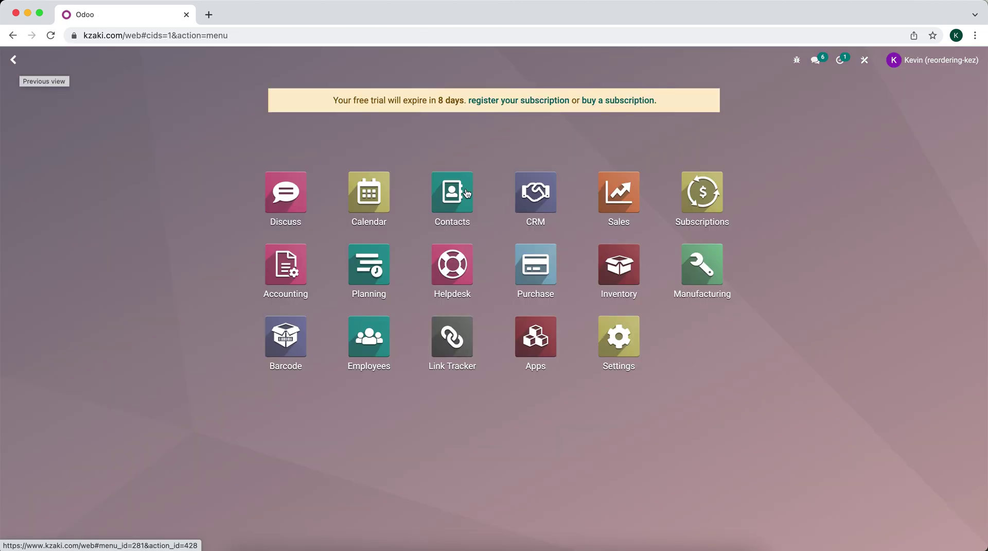
click(596, 191)
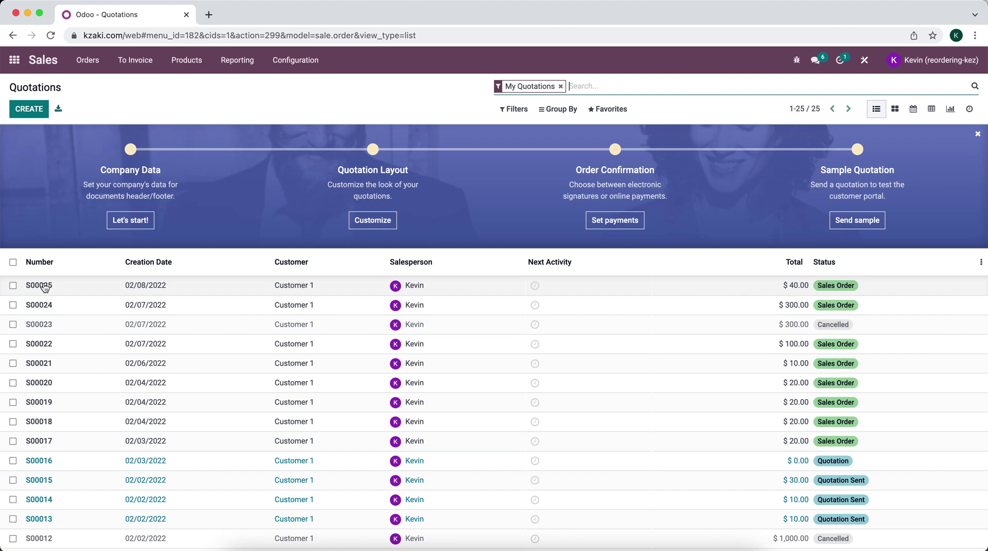
- Switch to Helpdesk and start a new Returns and Refunds ticket with the subject "Customer 1 Return"
click(15, 60)
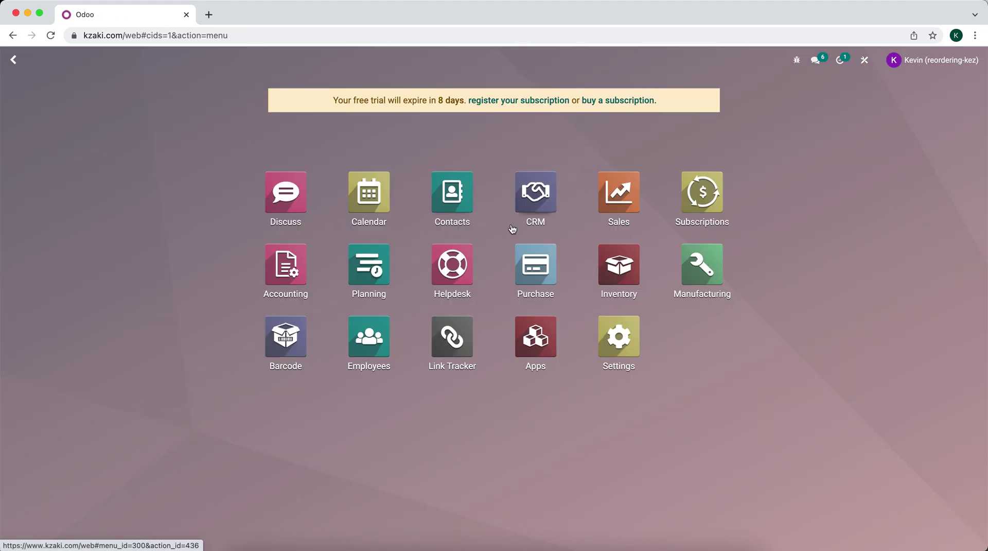
click(457, 264)
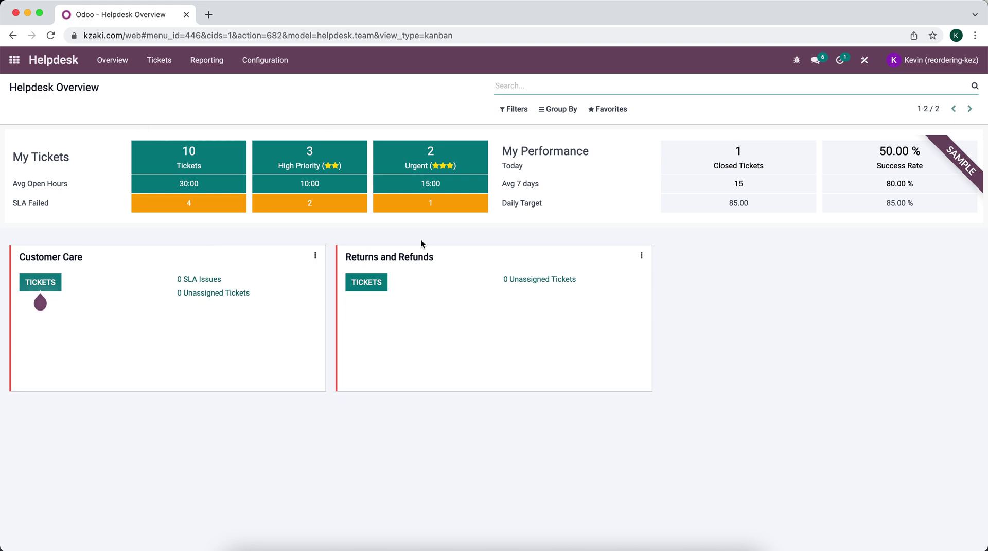
click(364, 283)
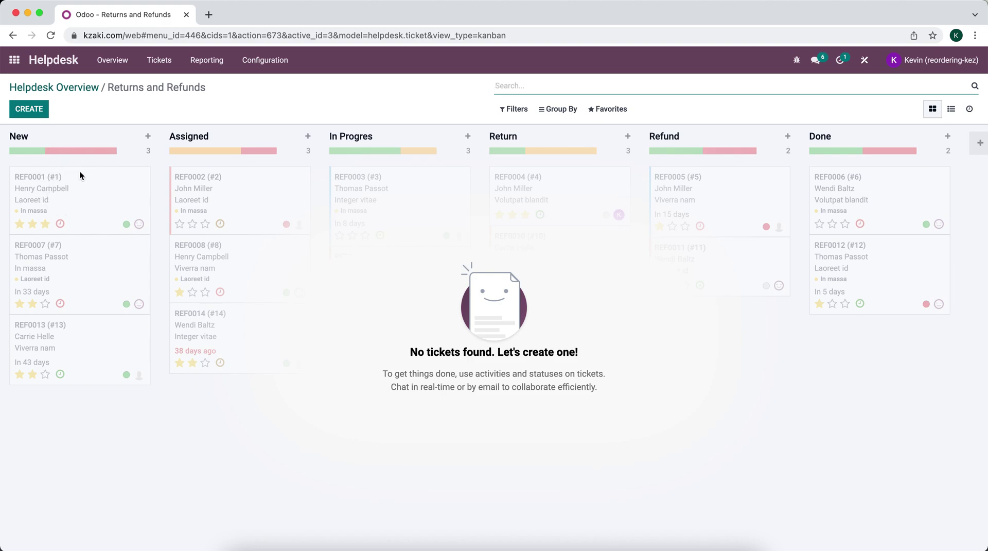
click(33, 114)
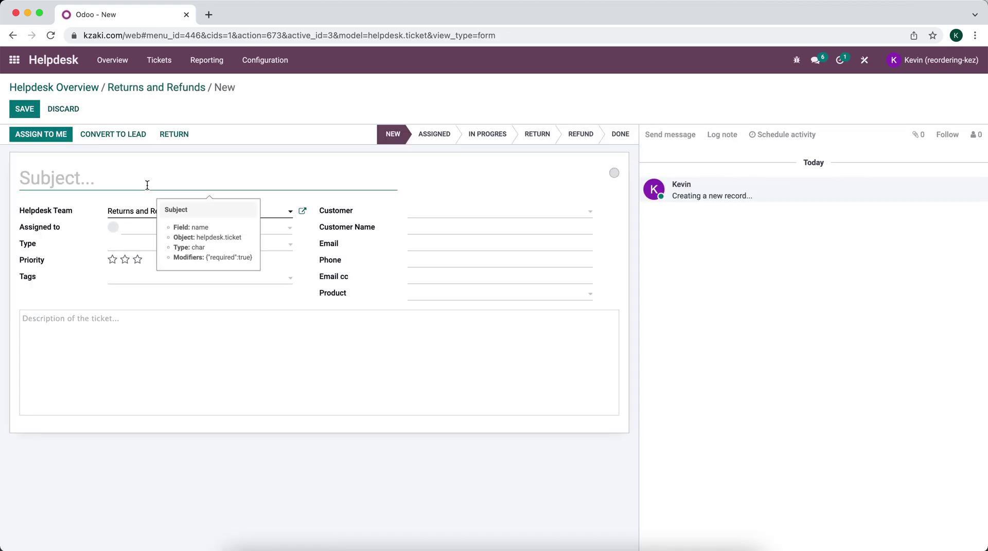
text(Customer 1 Re)
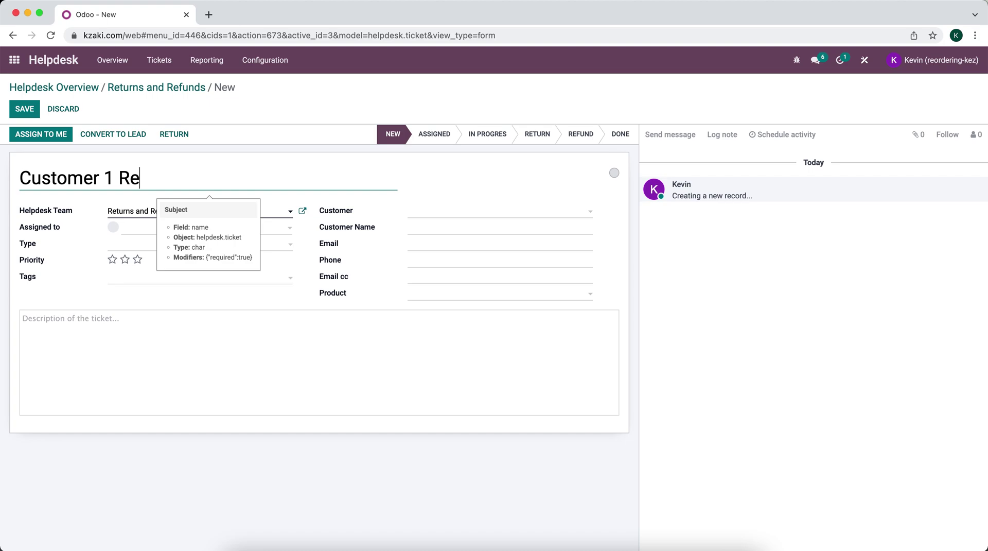
text(turn)
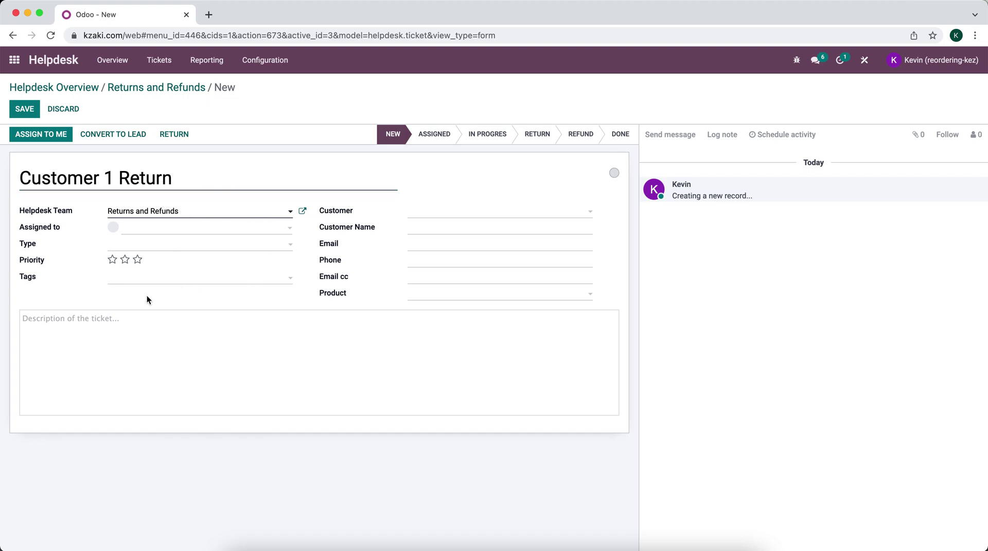
click(125, 282)
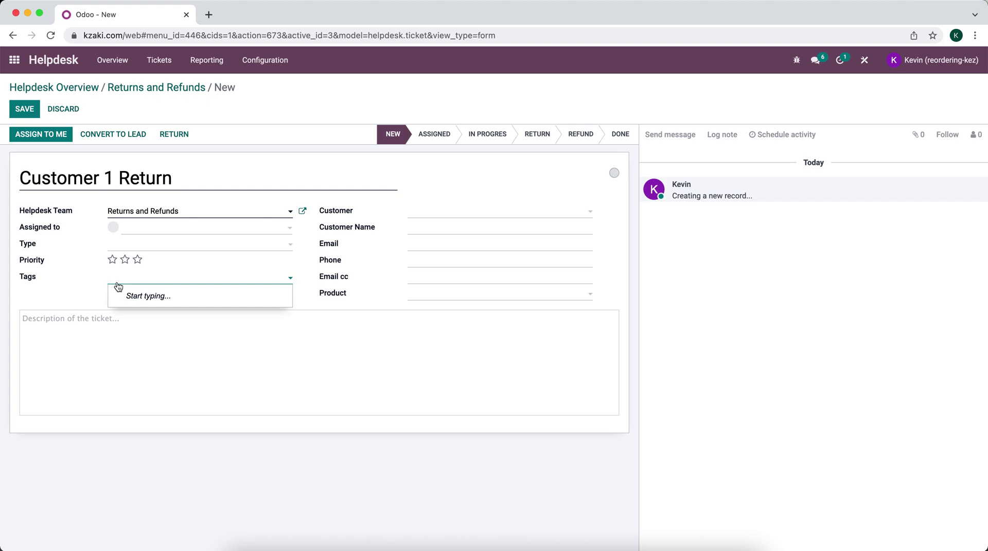
click(71, 283)
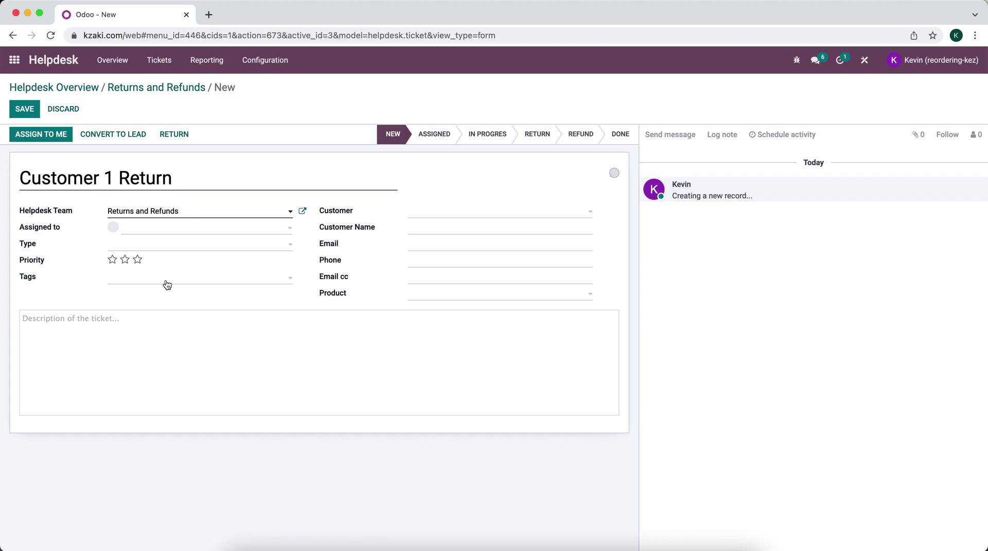
- Set the ticket's type to Issue and its customer to Customer 1, and save the ticket
click(137, 259)
click(144, 248)
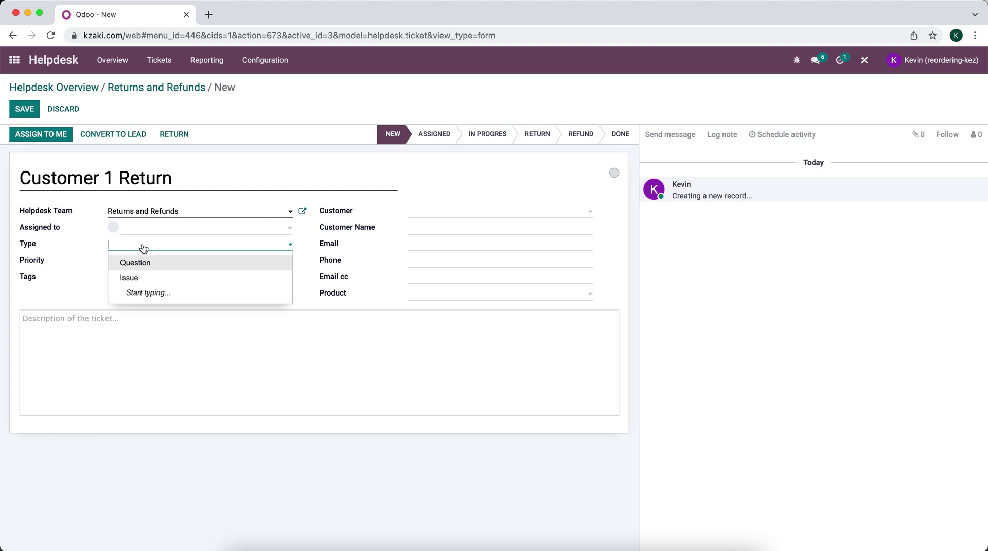
click(154, 282)
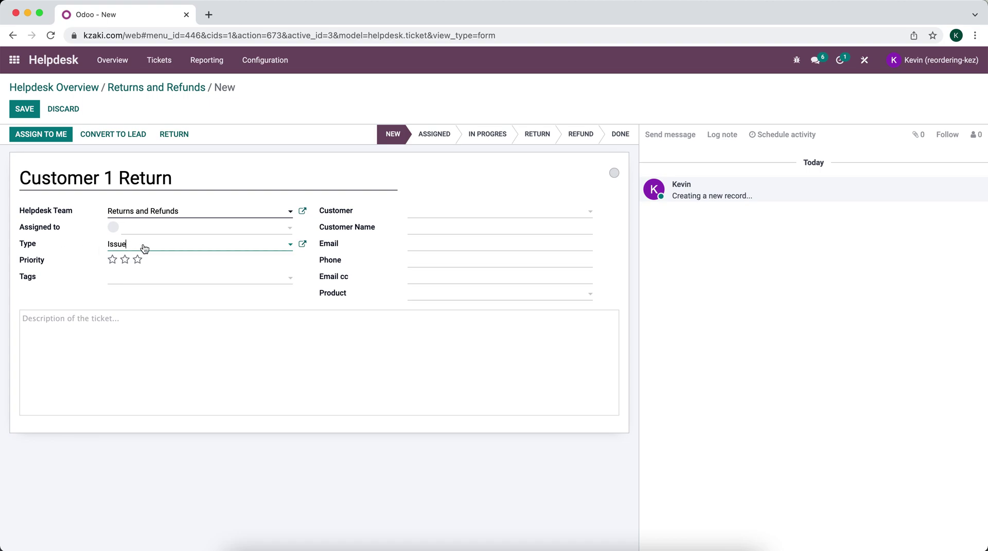
click(265, 70)
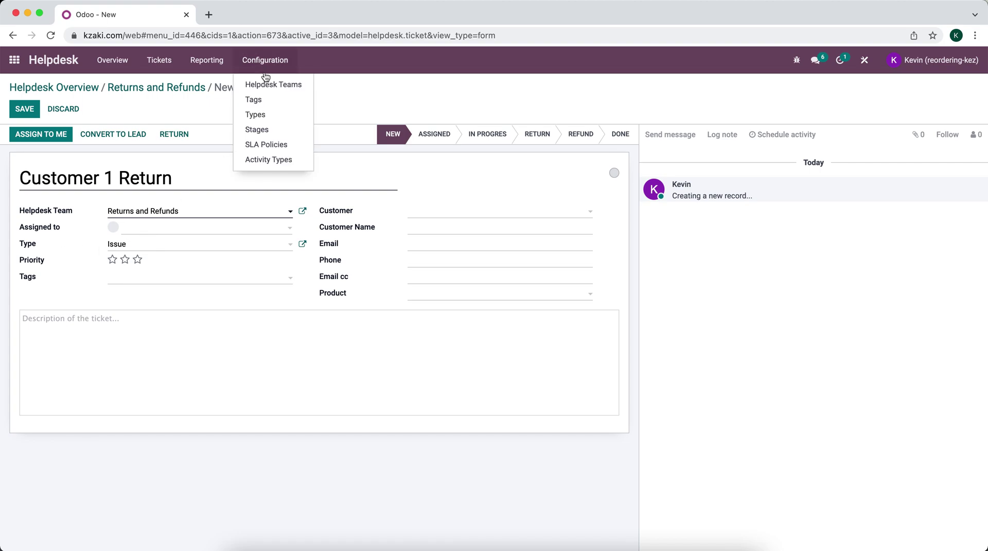
click(216, 172)
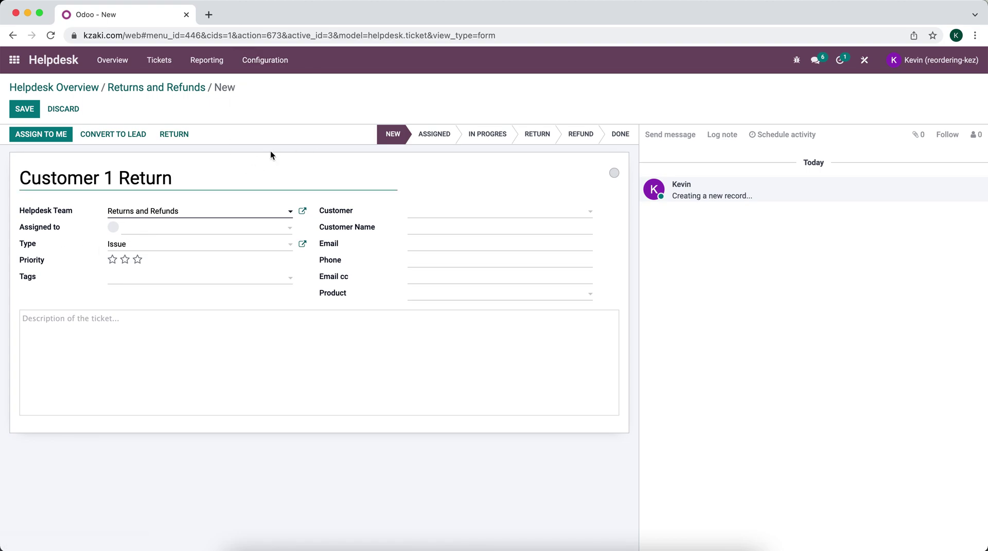
click(431, 215)
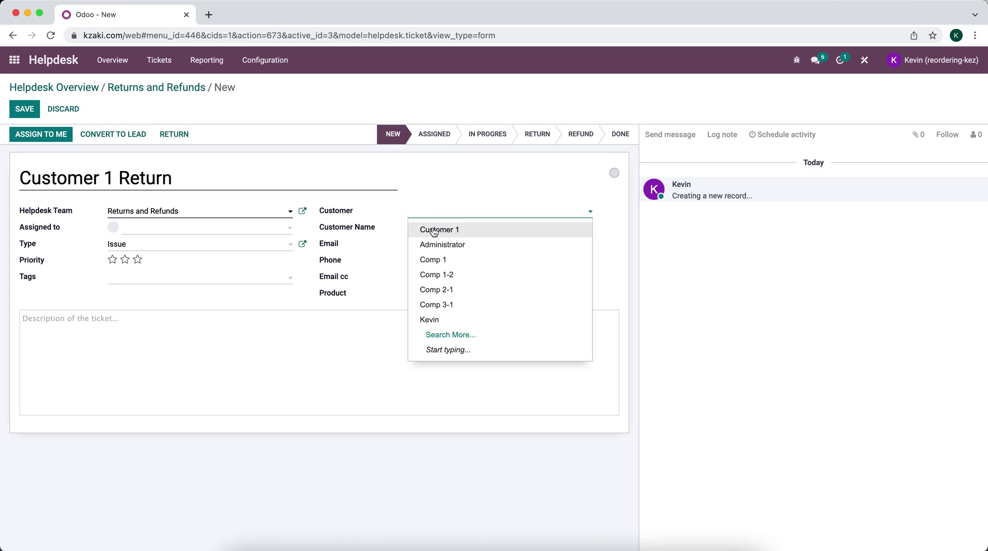
click(432, 228)
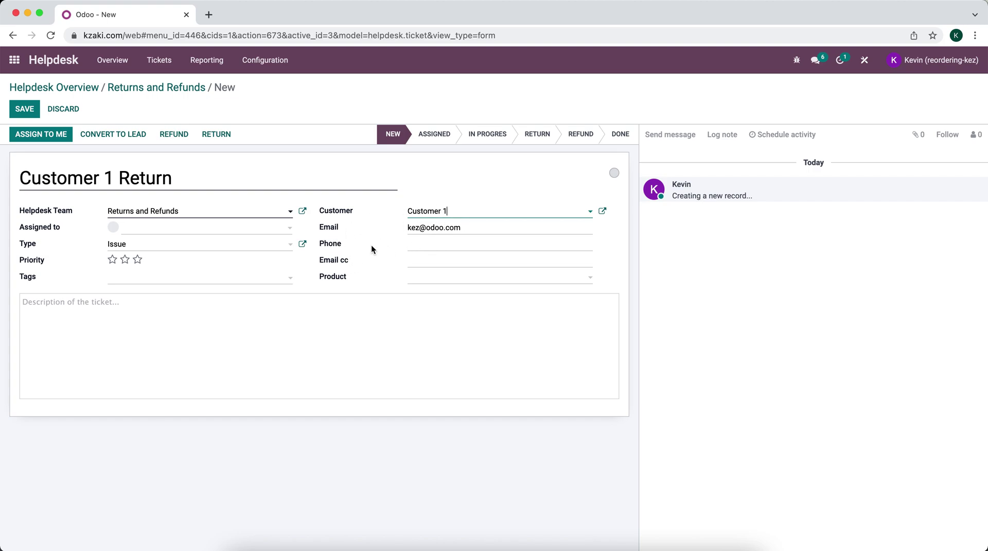
click(28, 110)
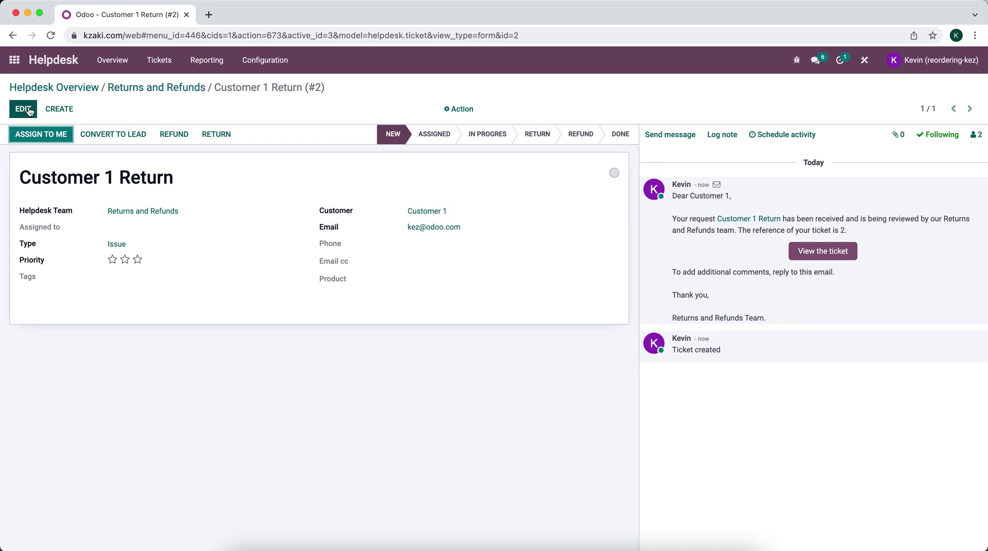
- Assign the ticket to yourself and move it to the Assigned stage of the Returns and Refunds pipeline, reopening it from there
click(42, 135)
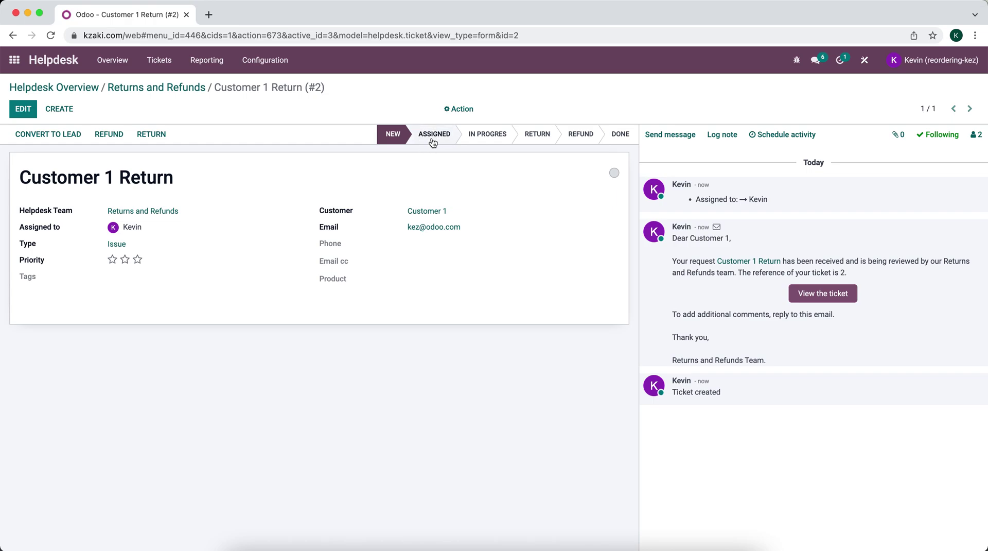
click(175, 89)
drag(97, 196, 249, 189)
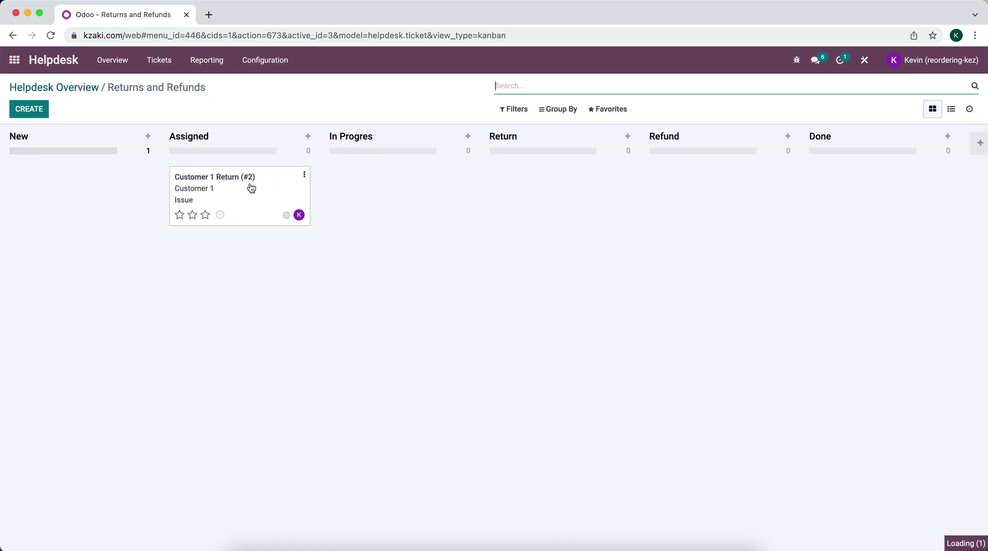
click(276, 190)
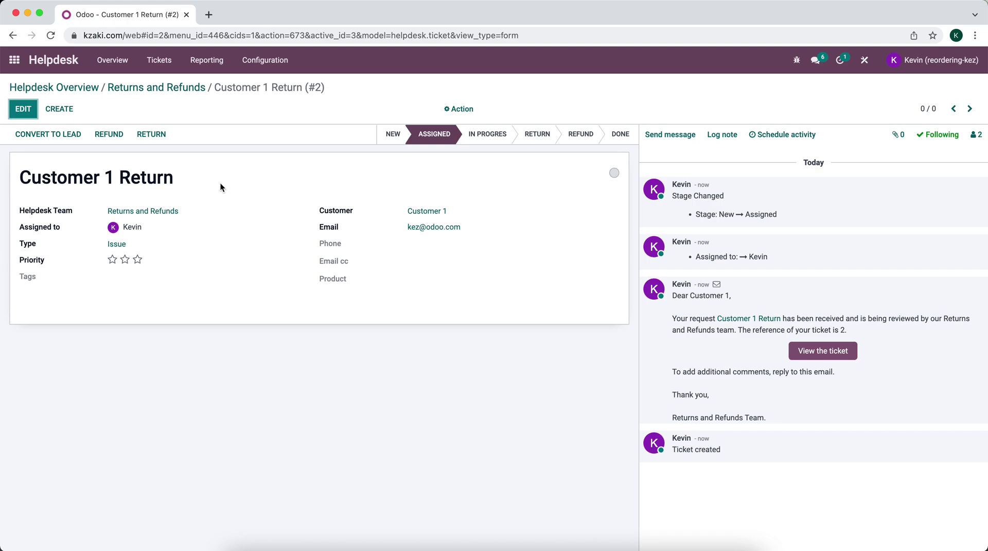
click(160, 140)
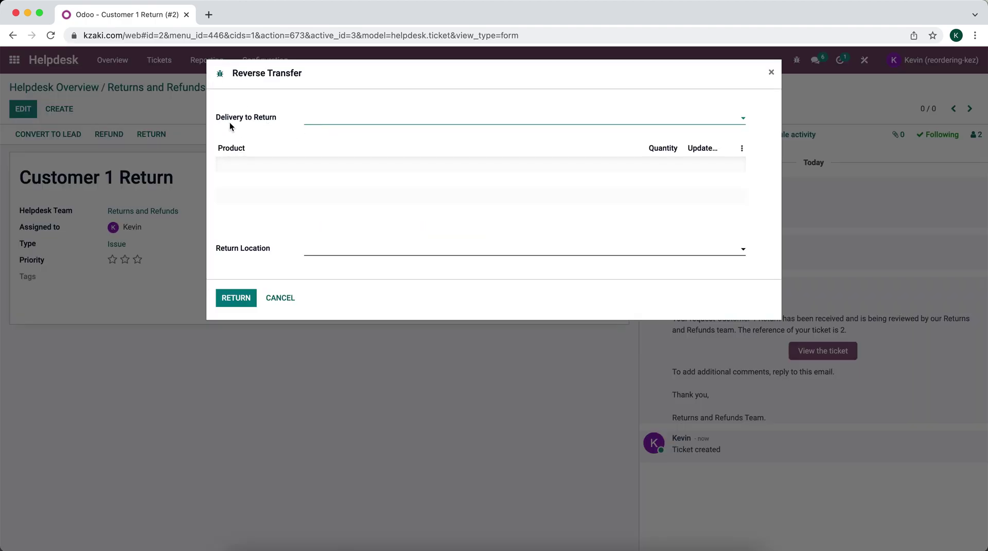
click(323, 119)
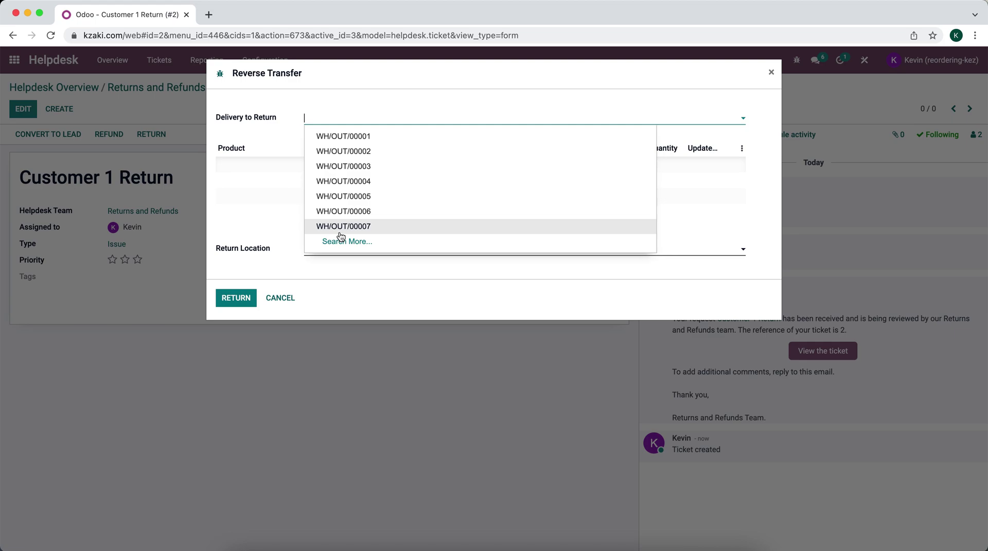
click(282, 122)
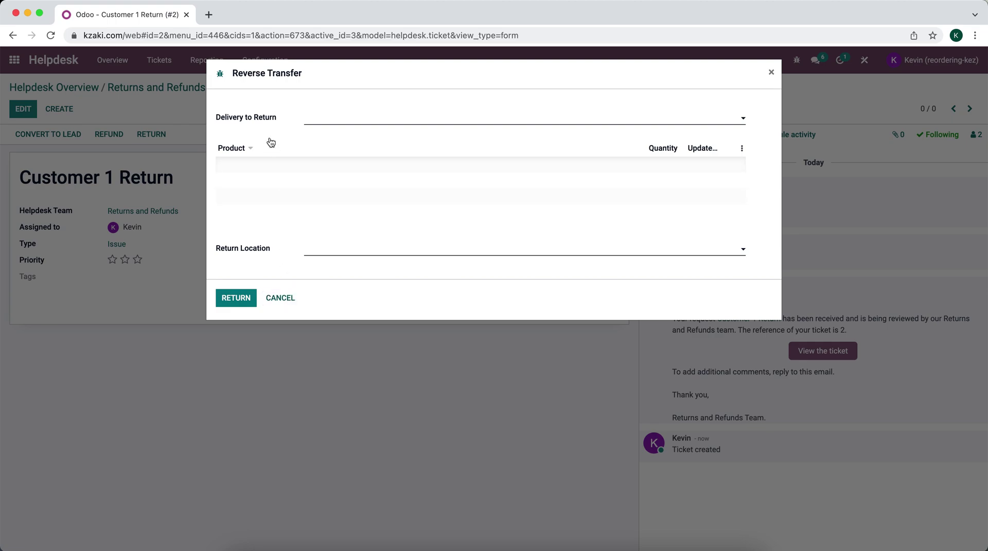
click(278, 297)
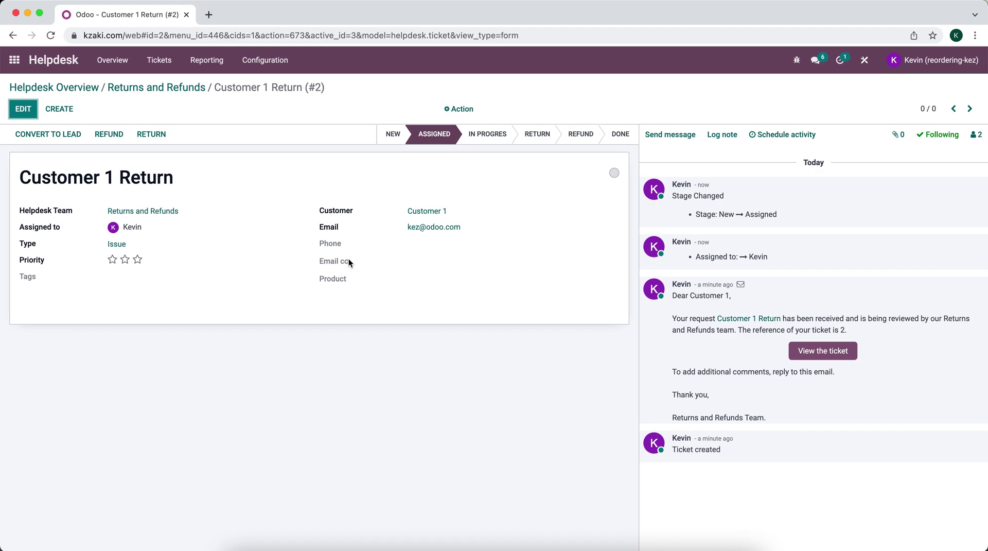
- Switch to Studio, show the ticket form's invisible elements and make the Ref. Sales Order field visible, closing Studio to finish
click(871, 69)
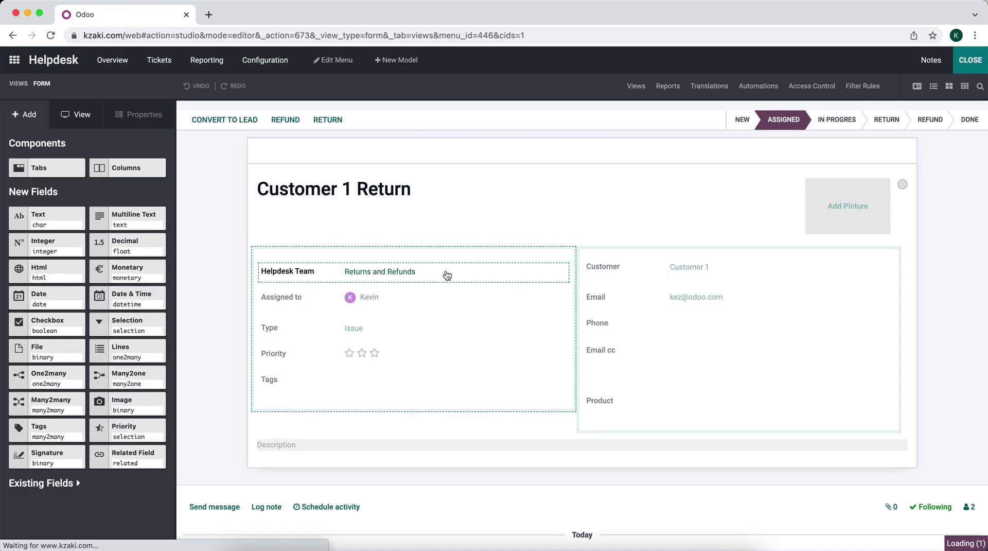
click(75, 114)
click(14, 199)
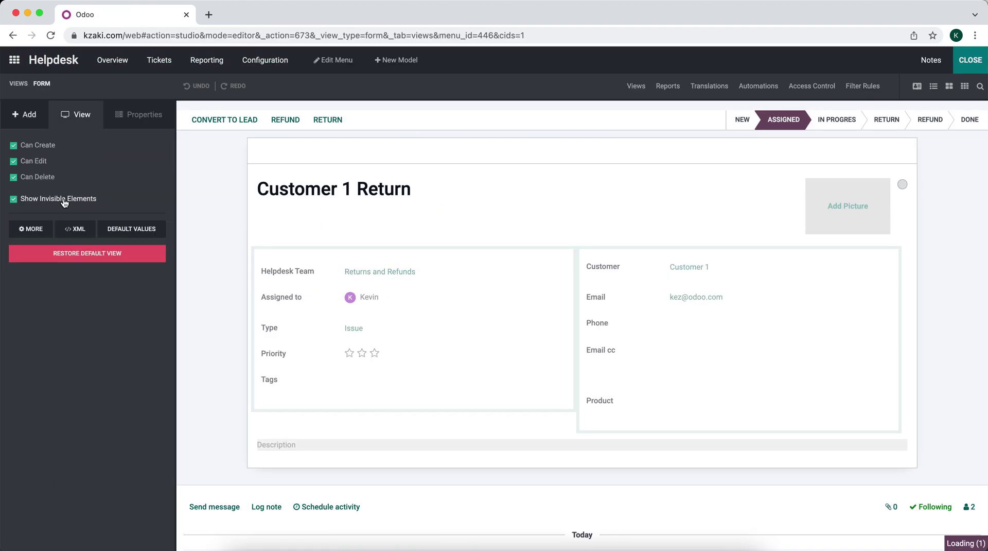
scroll(677, 397, down, 2)
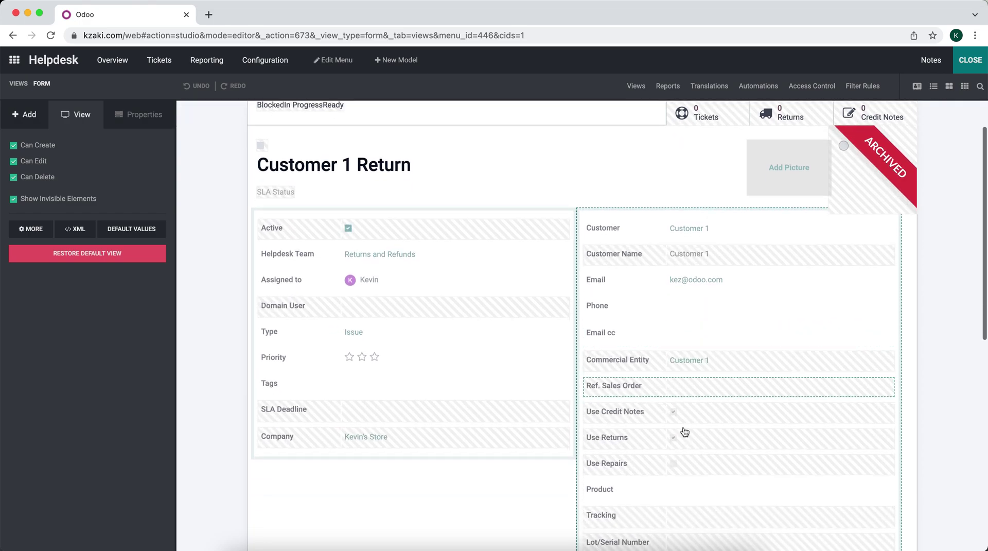
scroll(713, 404, down, 2)
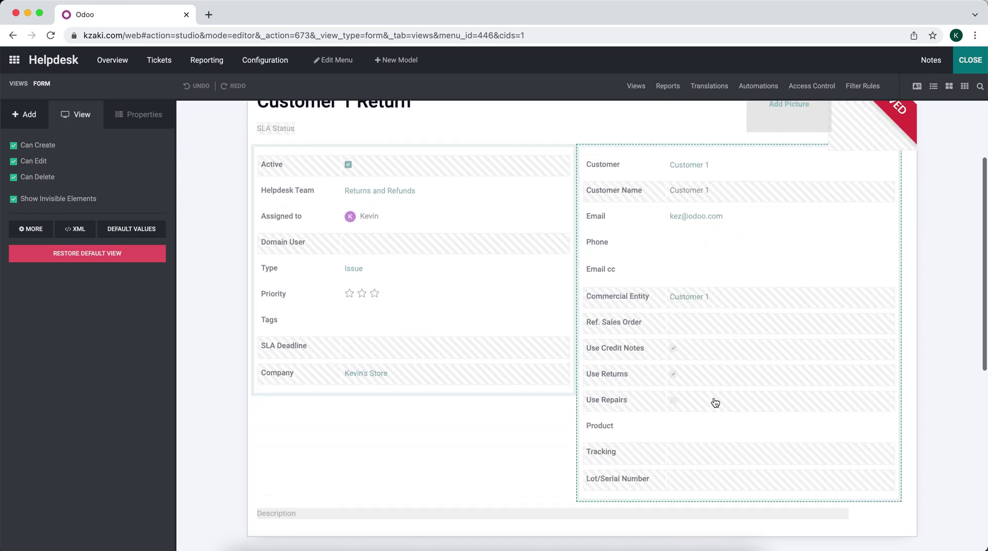
click(624, 324)
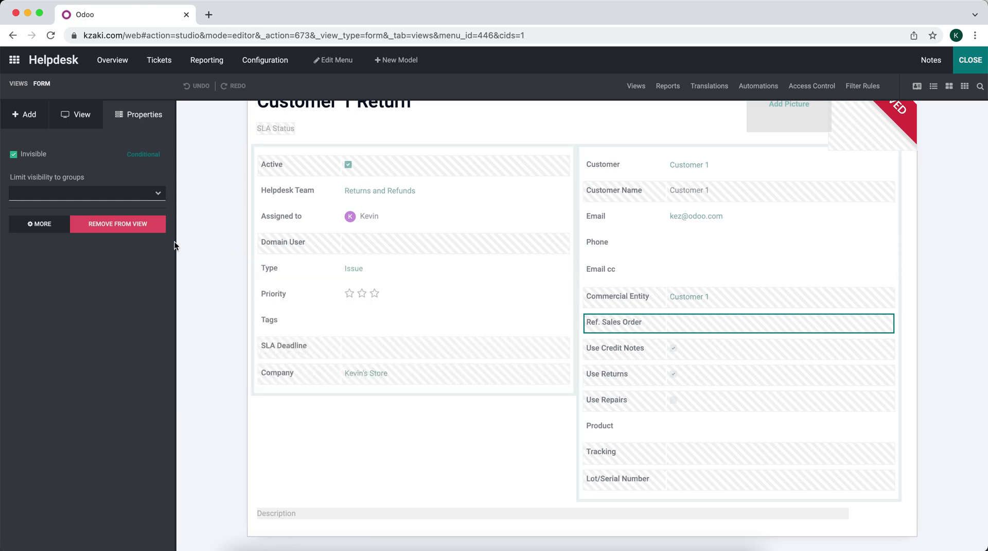
click(14, 154)
click(968, 67)
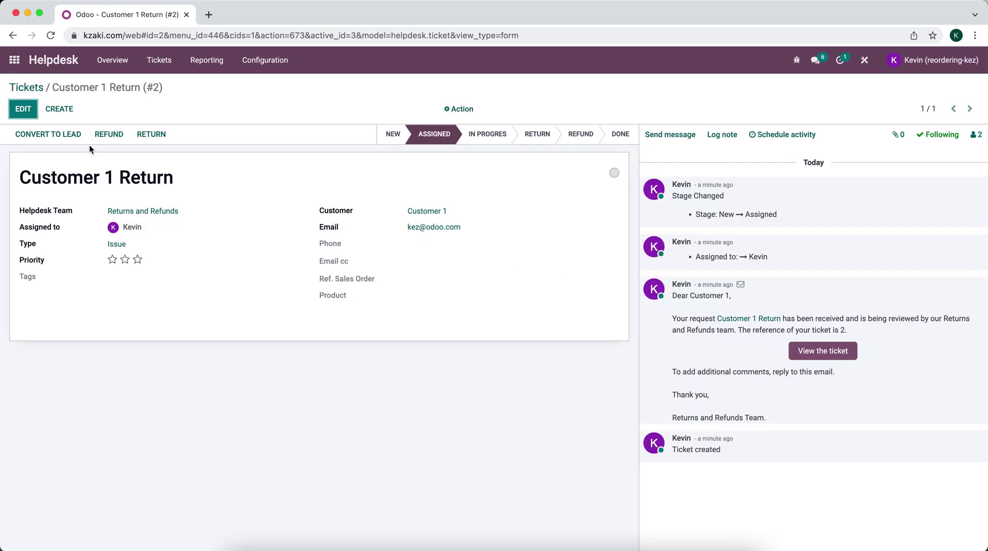
- Link the customer's most recent sales order in the ticket's Ref. Sales Order field and save the ticket
click(21, 111)
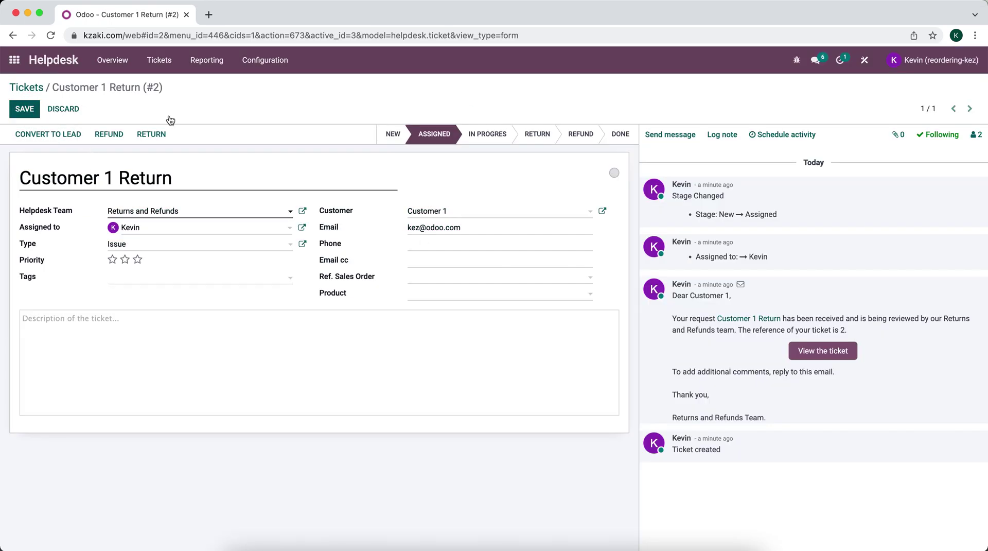
click(435, 278)
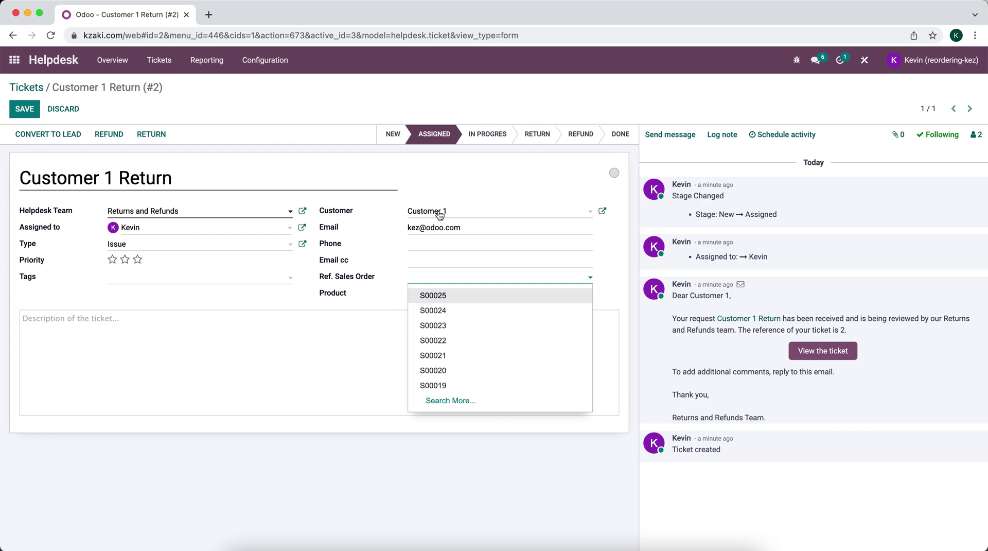
click(453, 303)
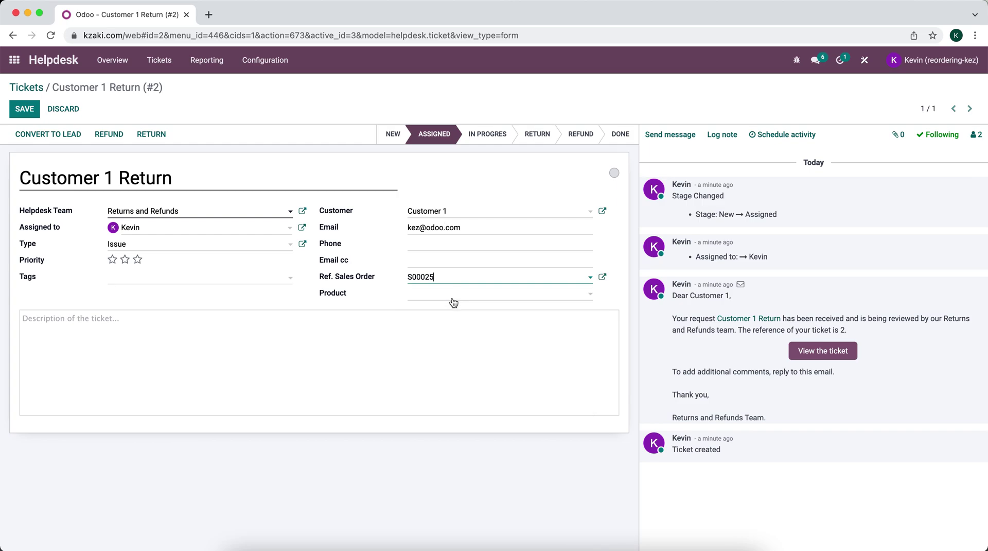
click(25, 108)
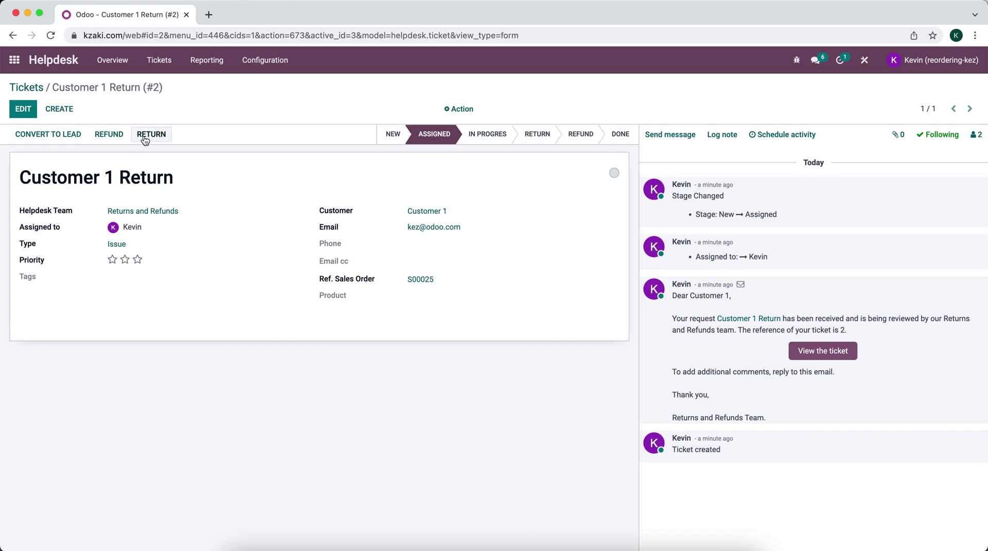
- Create a return from the ticket for the sales order's most recent delivery, with WH/Stock as the return location
click(145, 135)
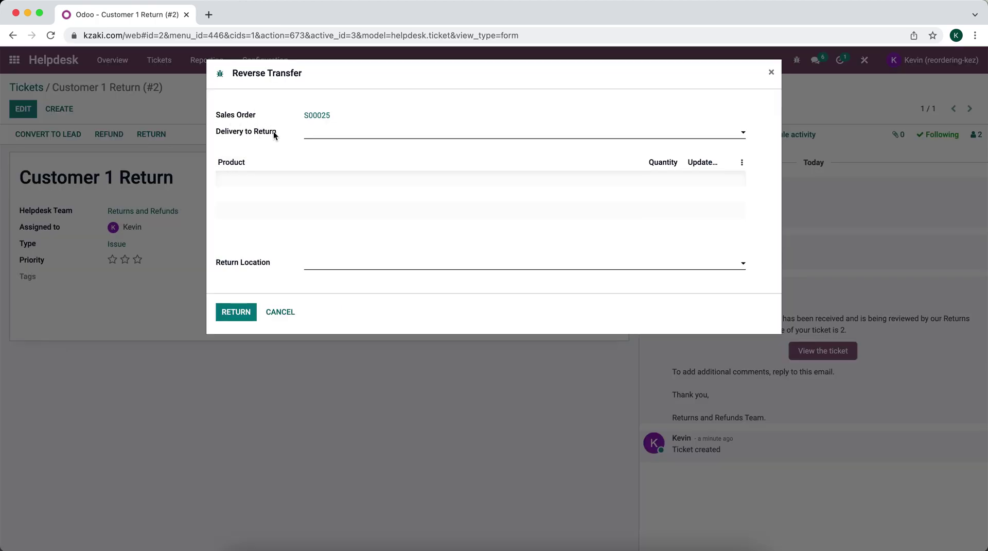
click(327, 134)
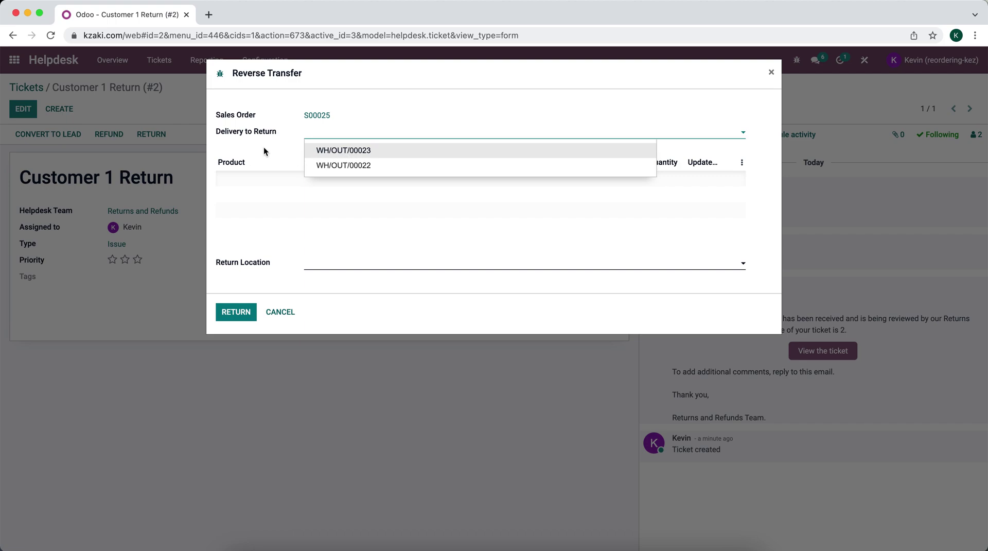
click(334, 150)
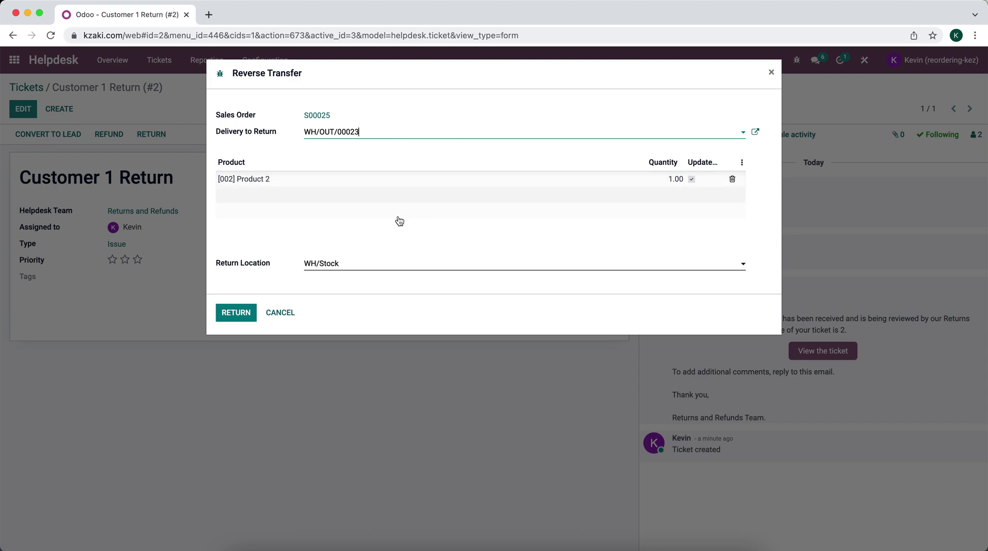
click(340, 265)
click(340, 295)
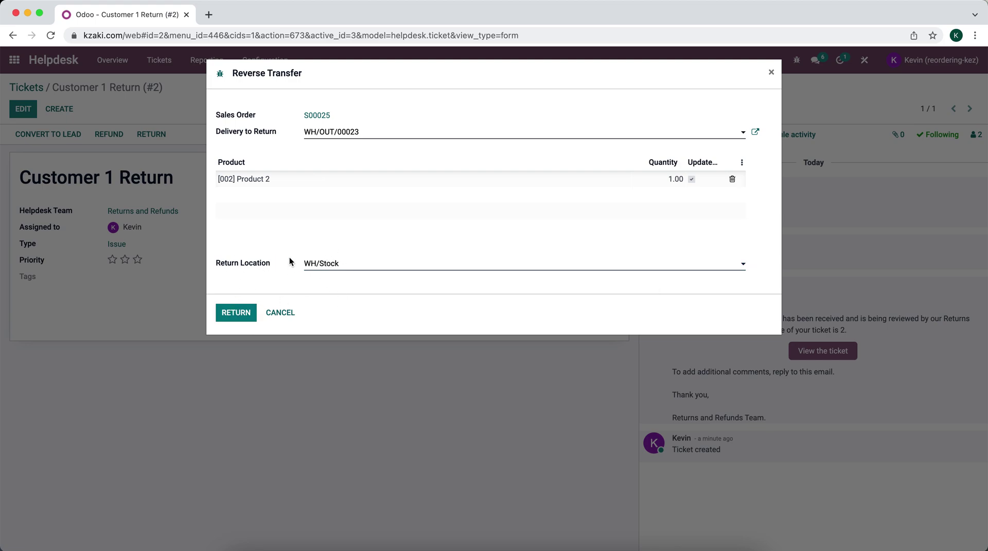
click(239, 315)
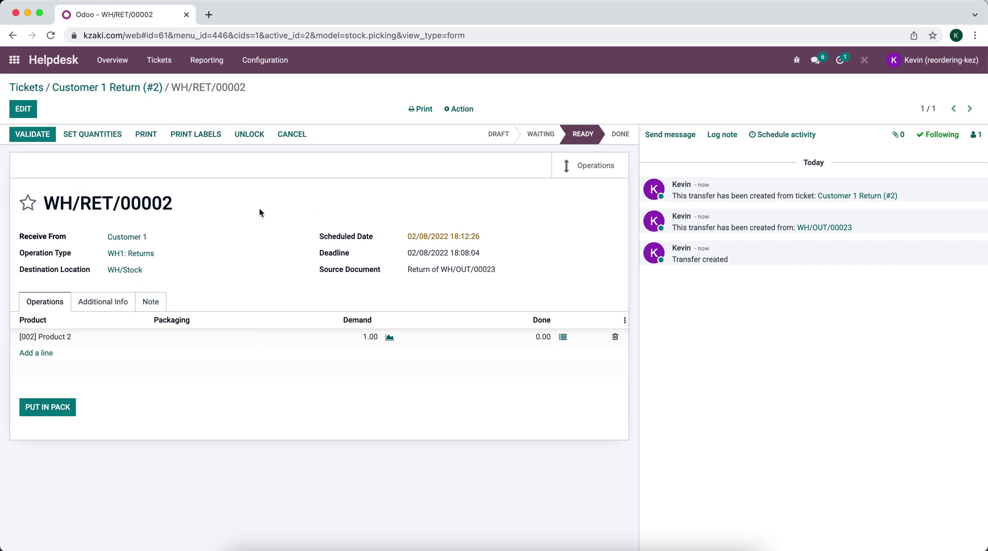
- Switch to Inventory and open Customer 1's pending return transfer under the WH1 Returns operations
click(15, 68)
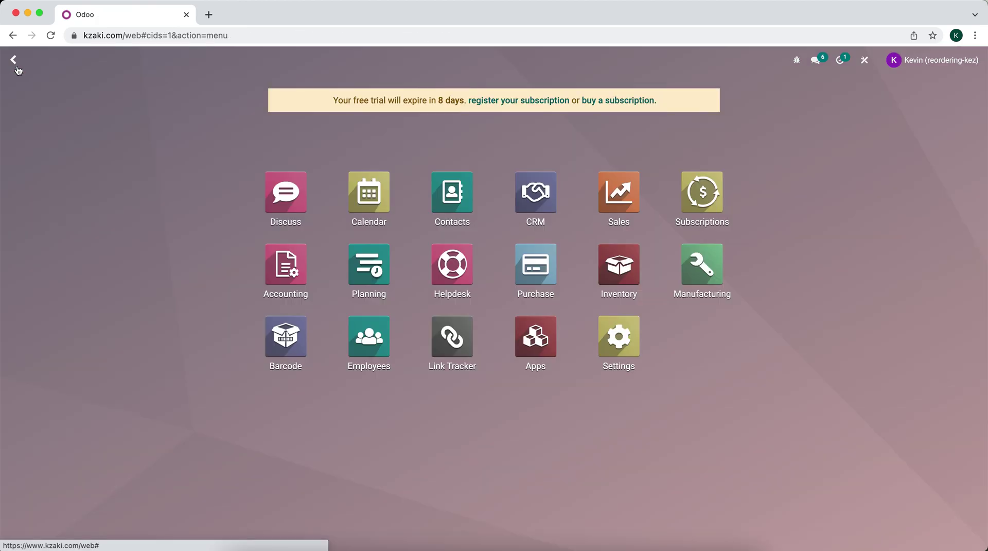
click(616, 265)
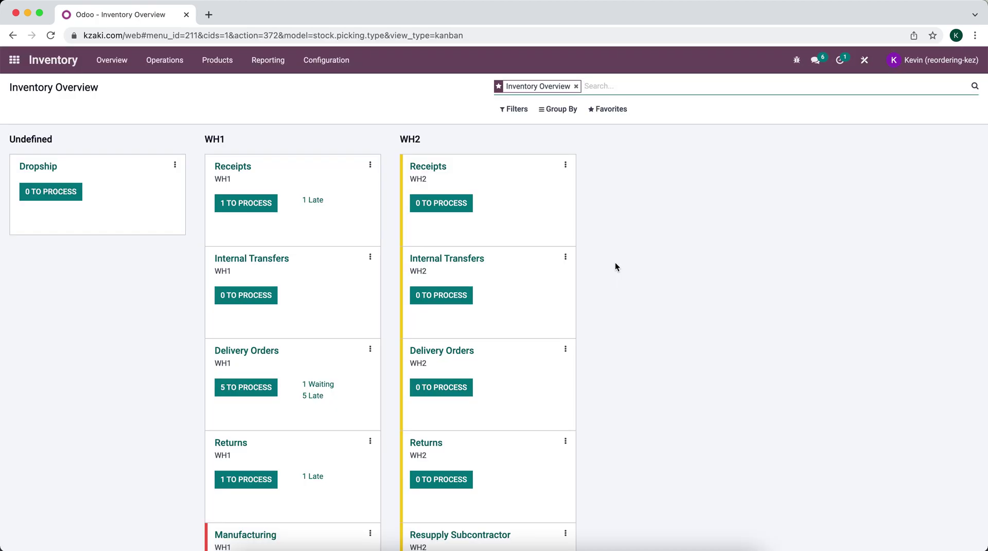
scroll(330, 306, down, 3)
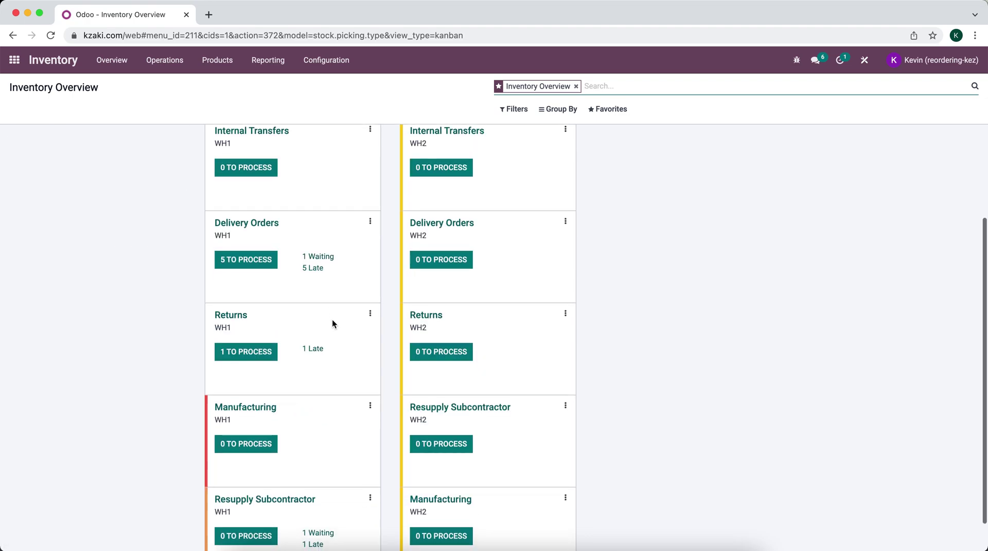
scroll(332, 319, down, 1)
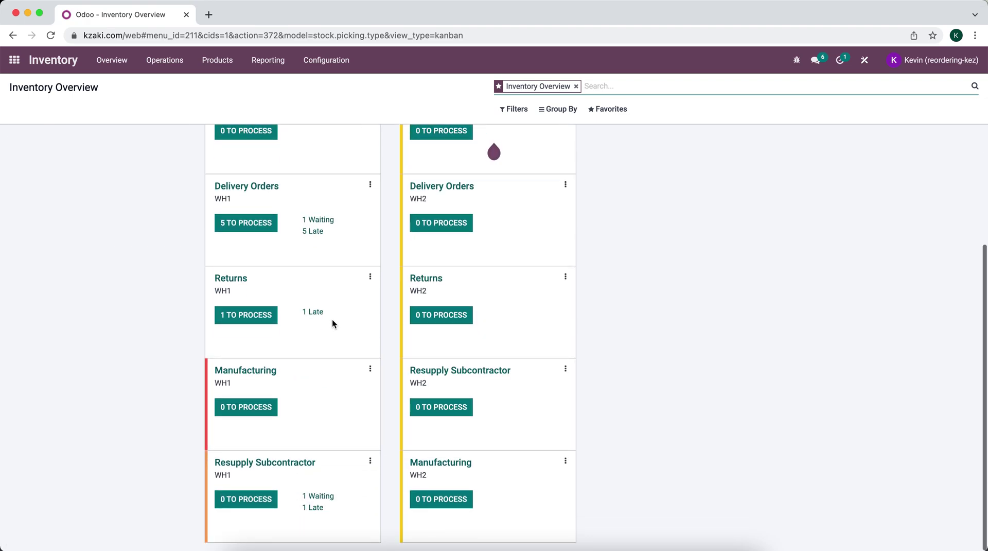
click(273, 315)
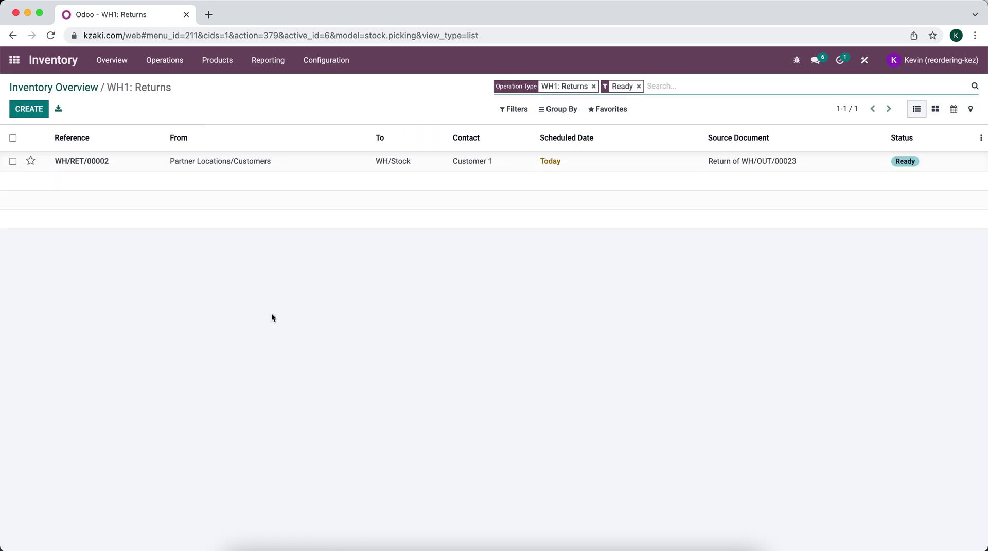
click(187, 163)
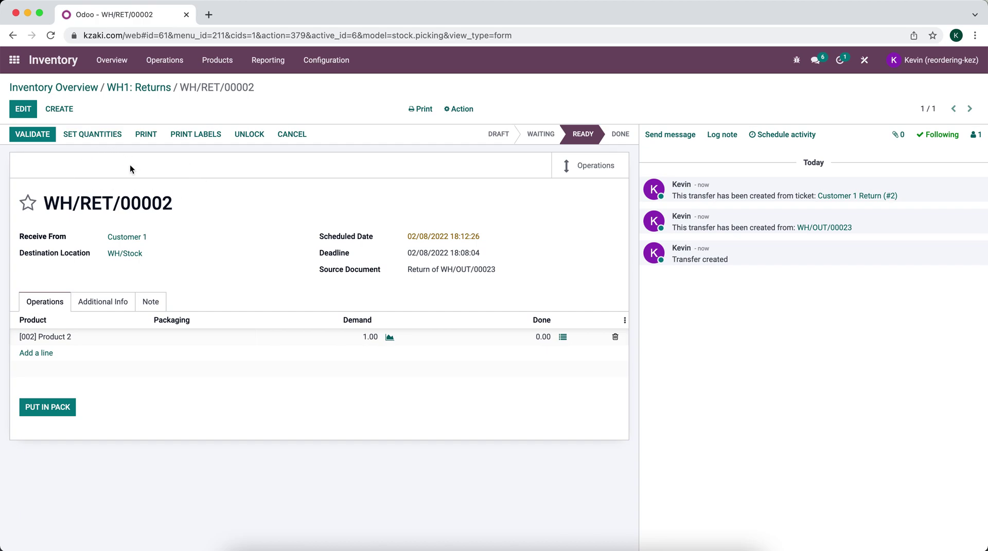
- Validate Customer 1's return transfer as an immediate transfer that processes all the quantities
click(42, 138)
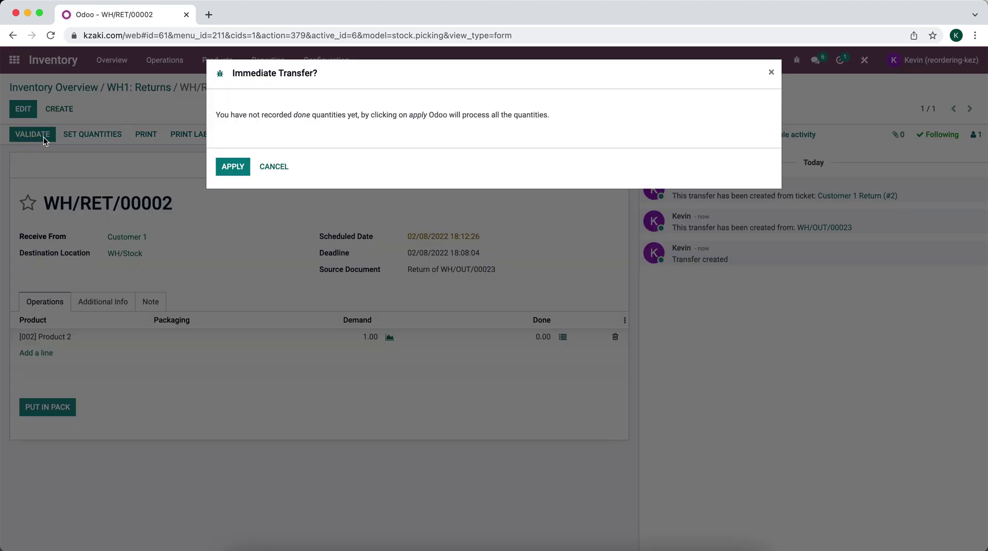
click(233, 169)
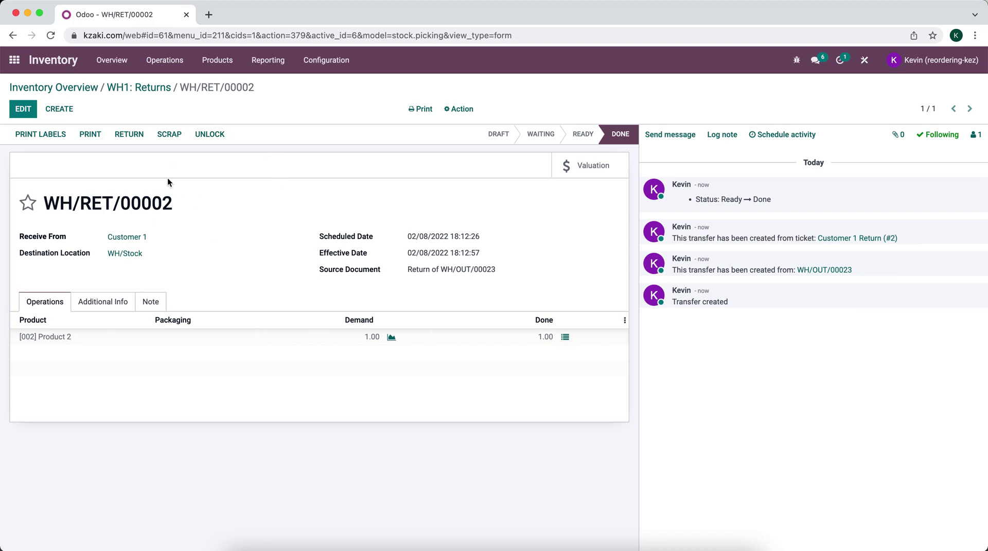
- Switch to Helpdesk and move the Customer 1 Return ticket to the Return stage of the Returns and Refunds team
click(13, 61)
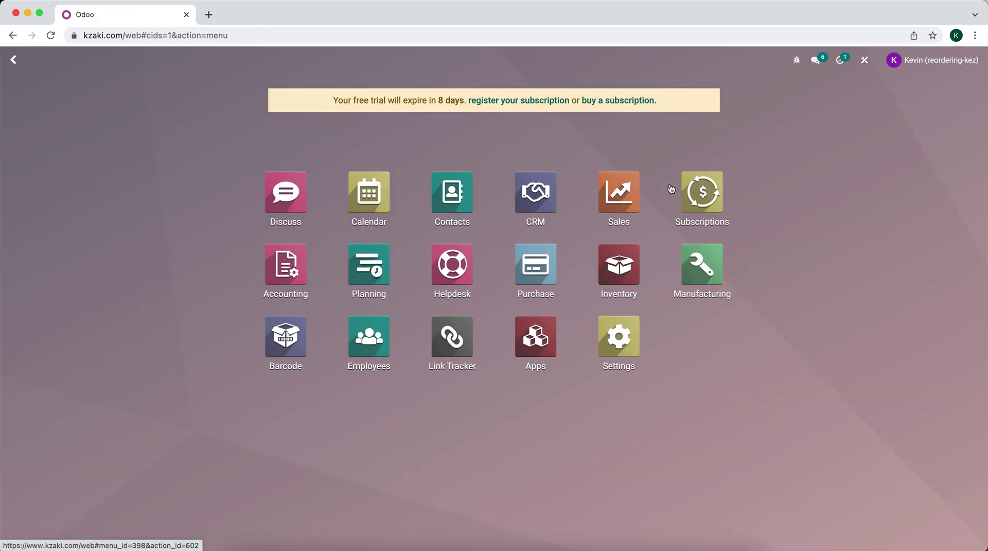
text(help)
key(Return)
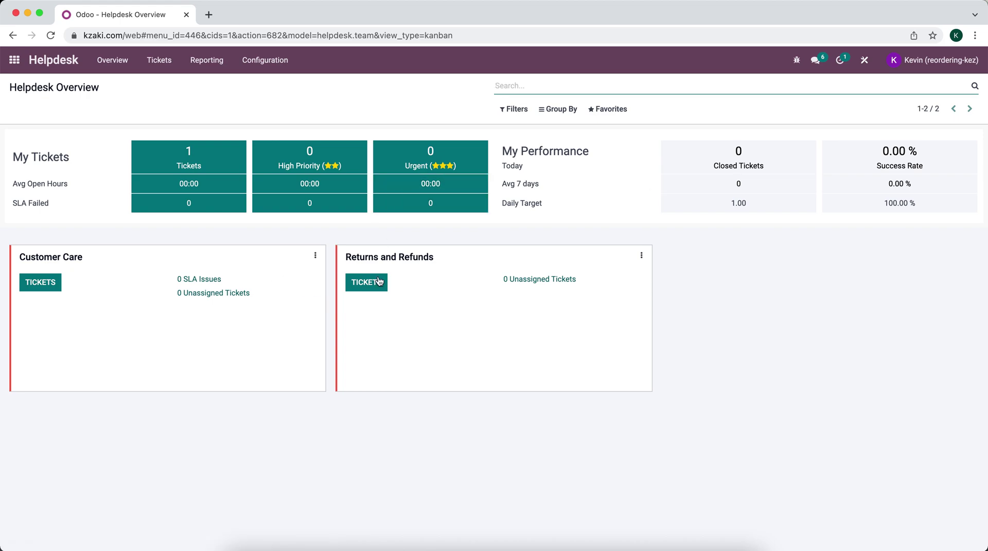
click(367, 283)
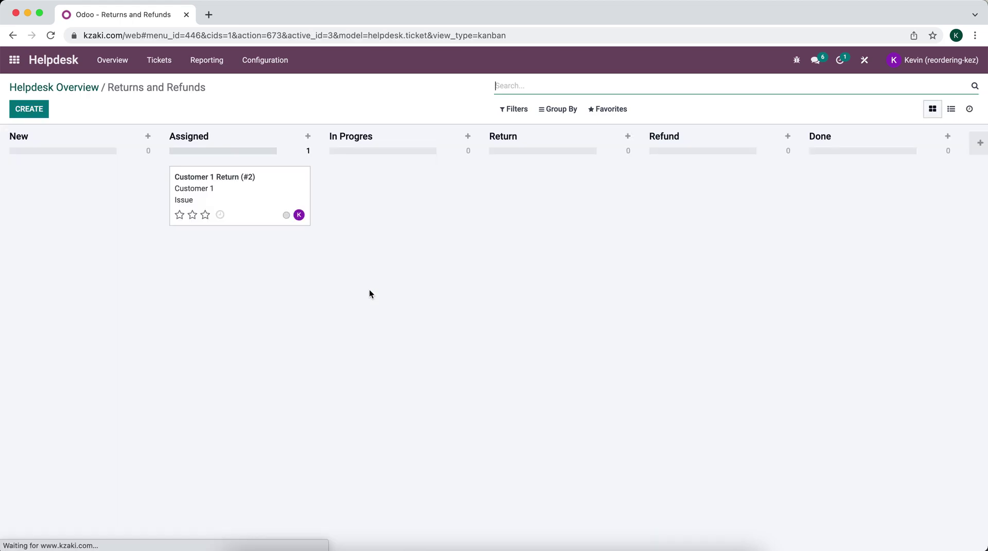
drag(277, 190, 533, 201)
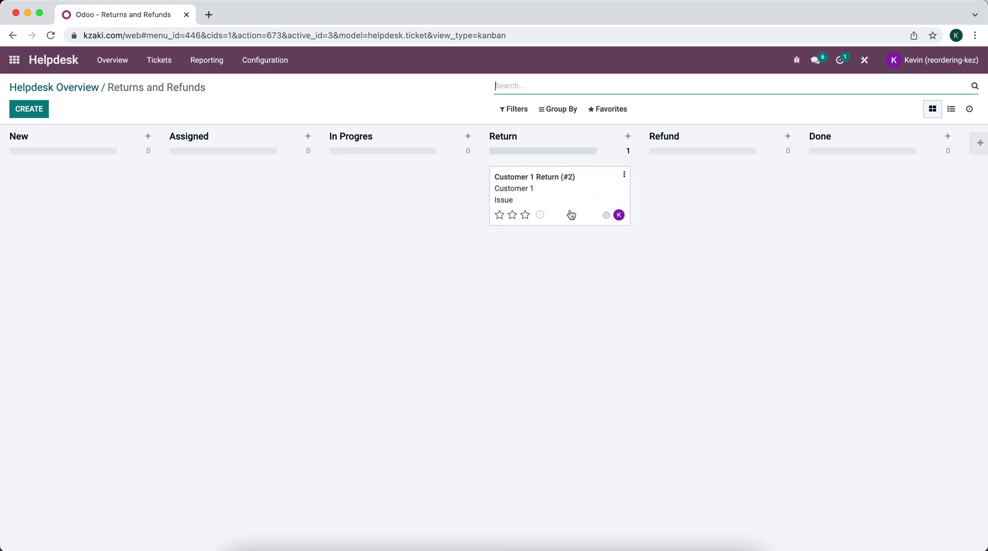
- Check the return transfer linked to the Customer 1 Return ticket and advance the ticket to the Refund stage
click(586, 191)
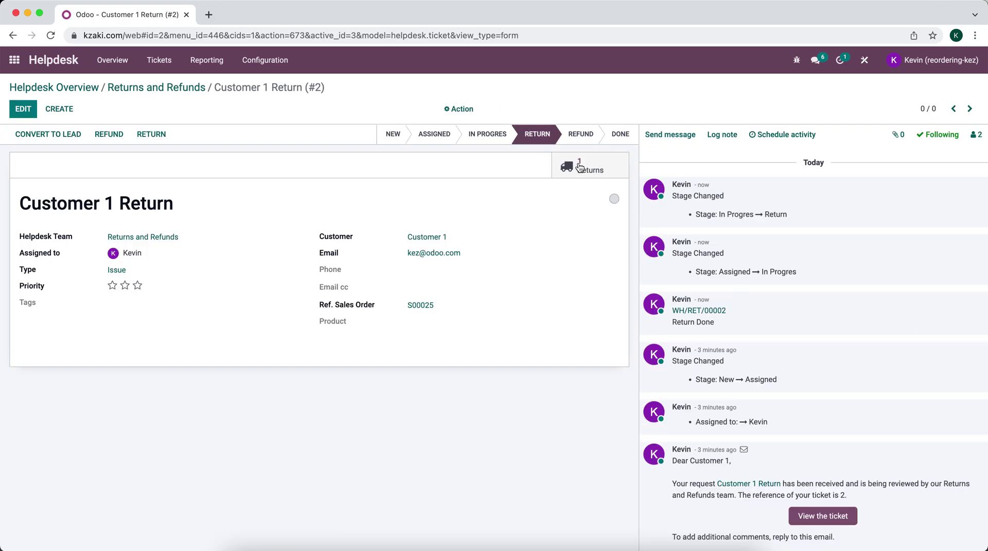
click(580, 166)
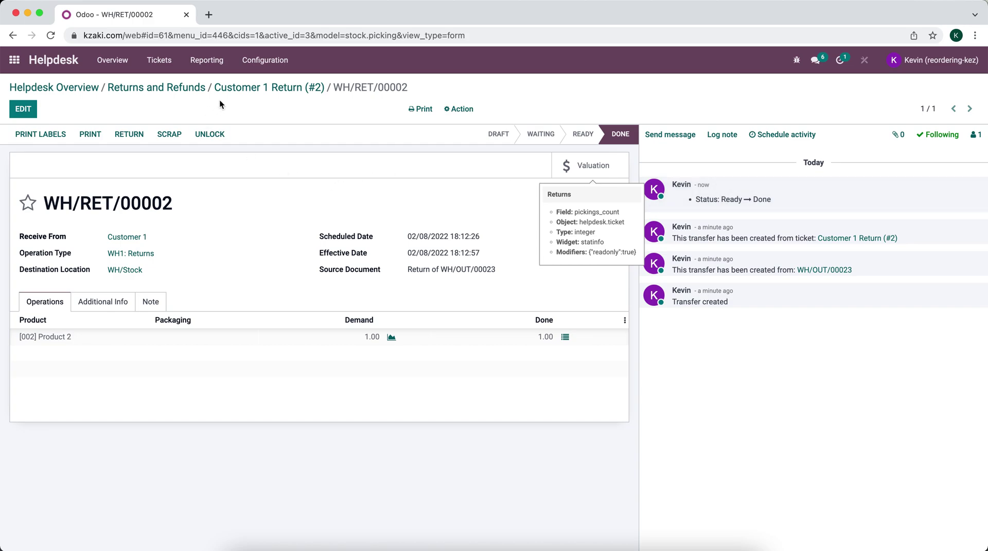
click(237, 89)
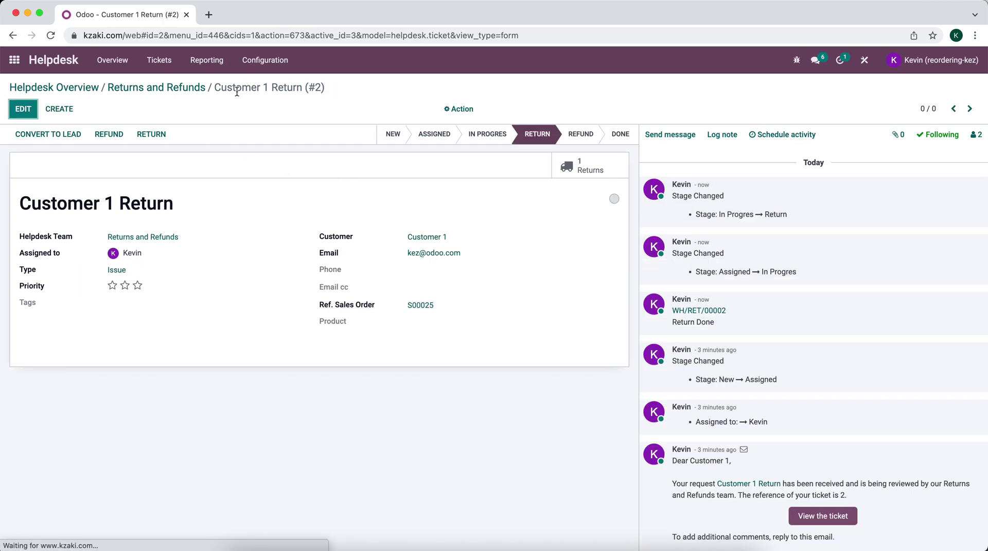
click(582, 135)
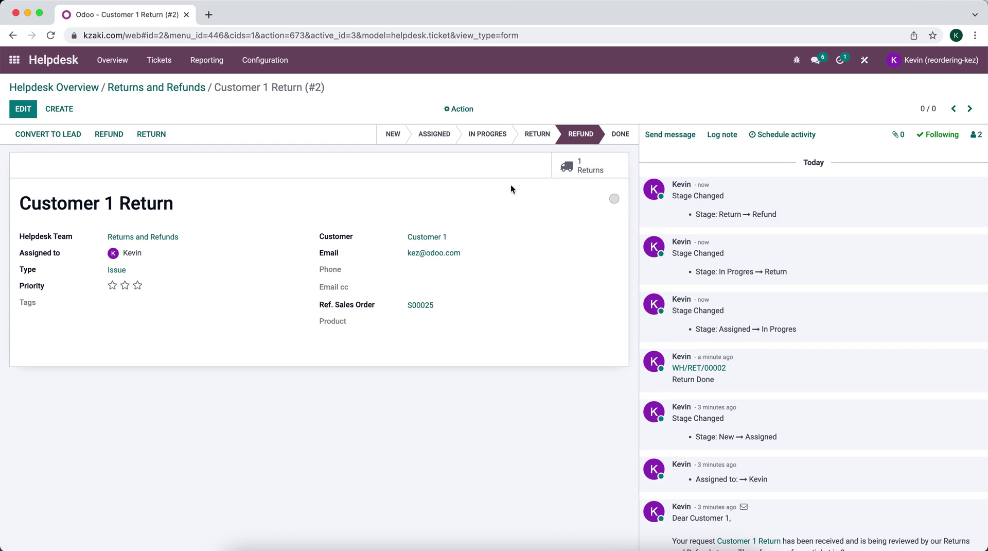
- Create a refund from the ticket by reversing the sales order's invoice, keeping Helpdesk Ticket #2 as the reason
click(109, 135)
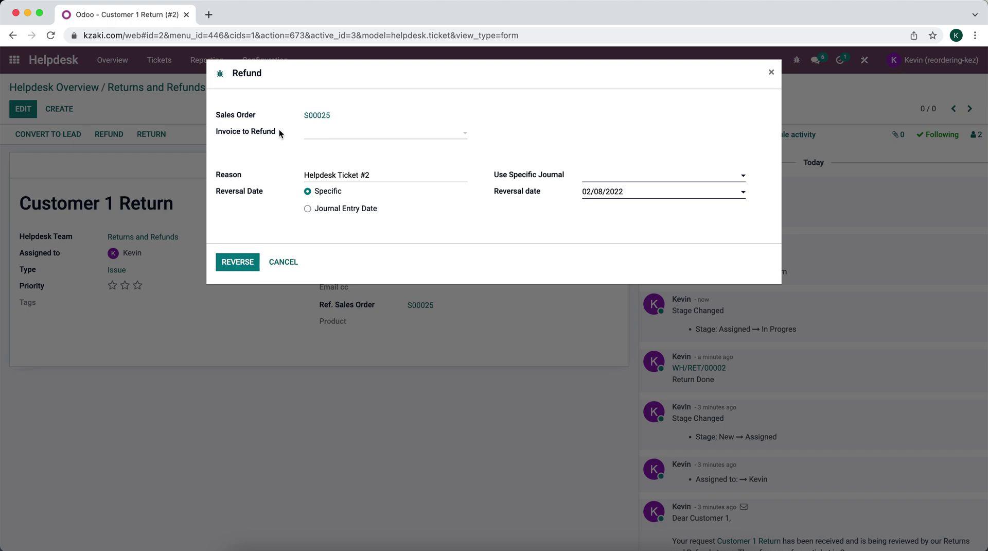
click(323, 134)
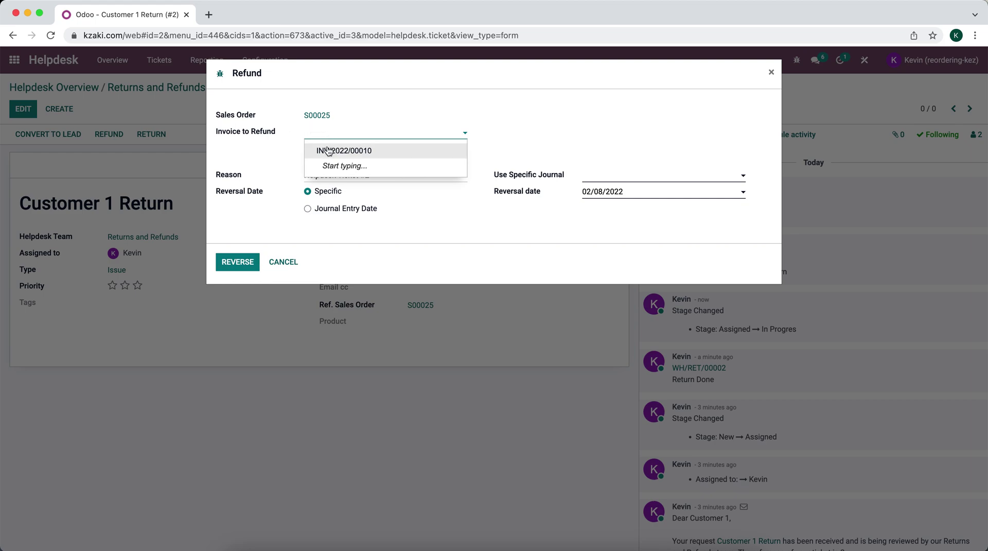
click(328, 152)
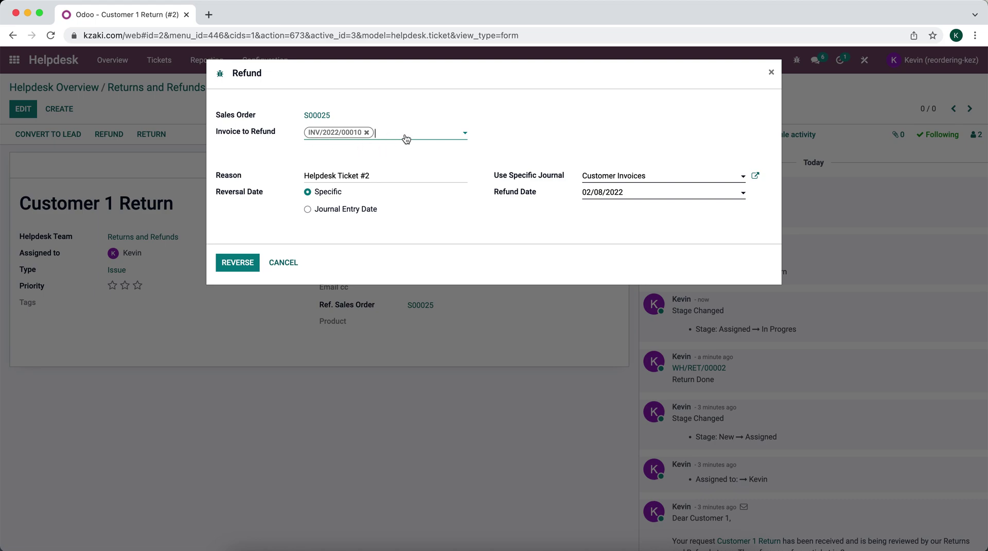
click(422, 106)
drag(384, 179, 353, 179)
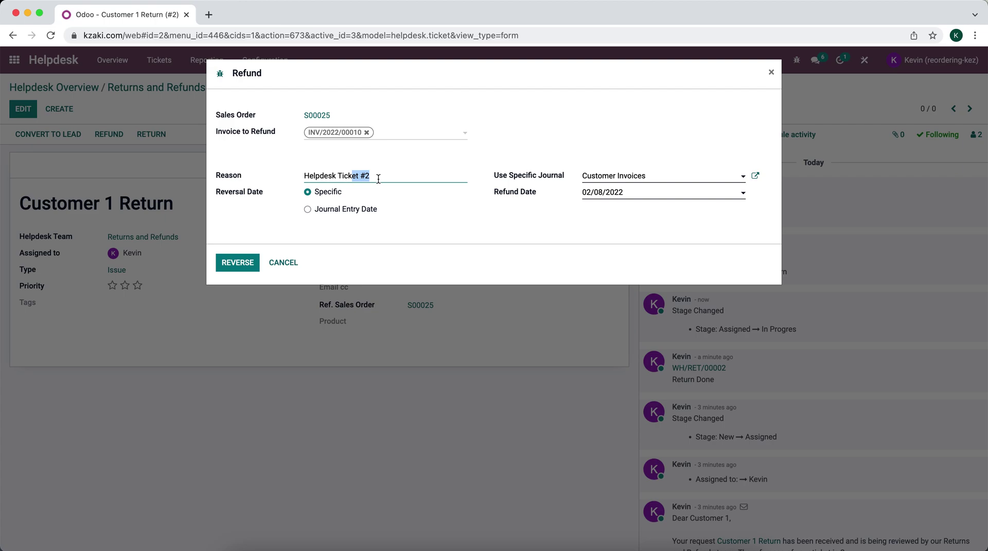
click(246, 266)
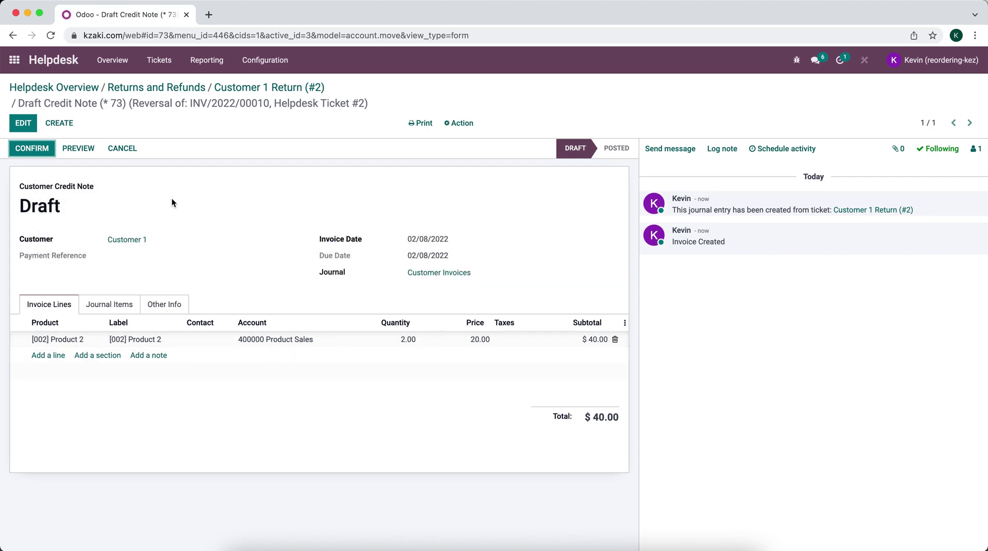
- Set the Product 2 quantity on the draft credit note to 1 and save it
click(29, 128)
click(391, 343)
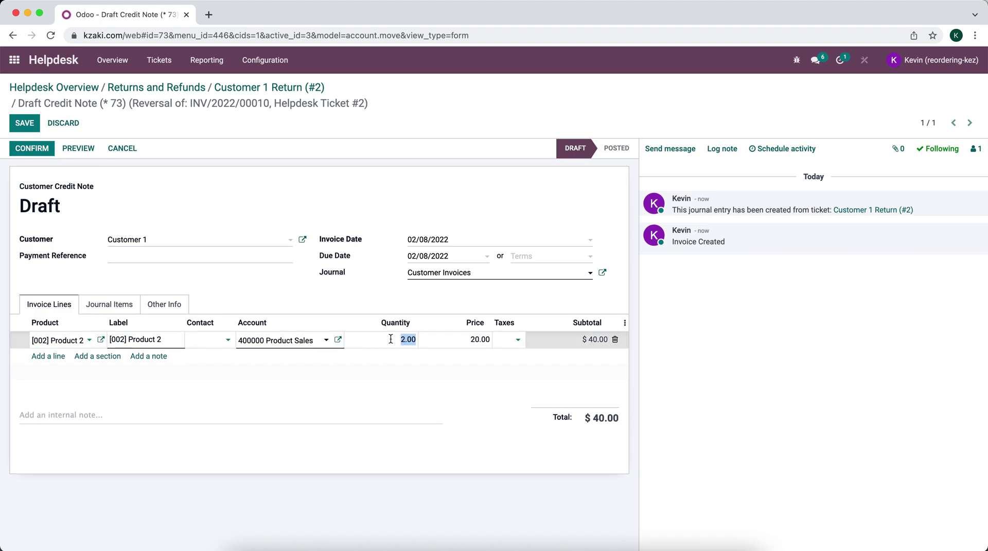
text(1)
click(336, 285)
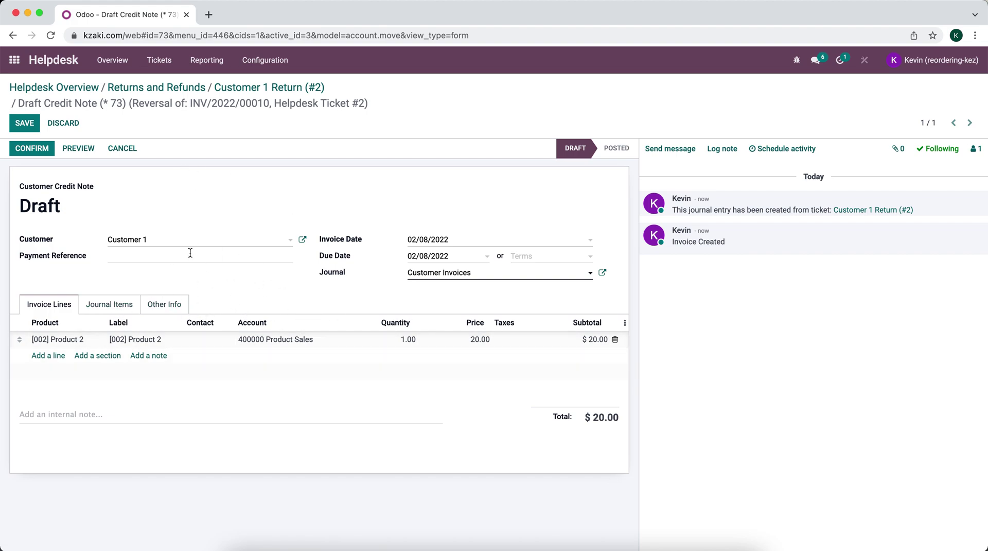
click(25, 125)
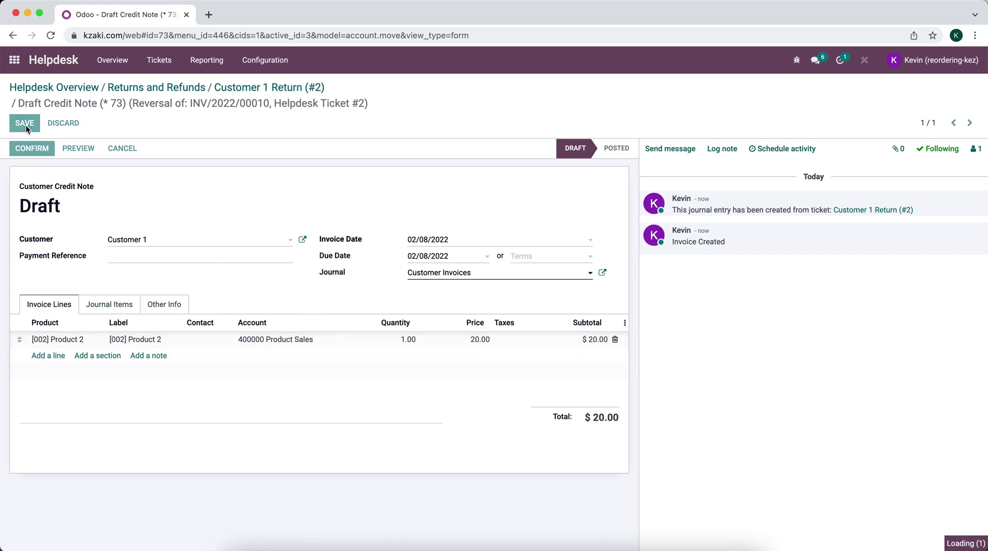
- Switch to Accounting and confirm Customer 1's draft credit note from the customer credit notes
click(251, 88)
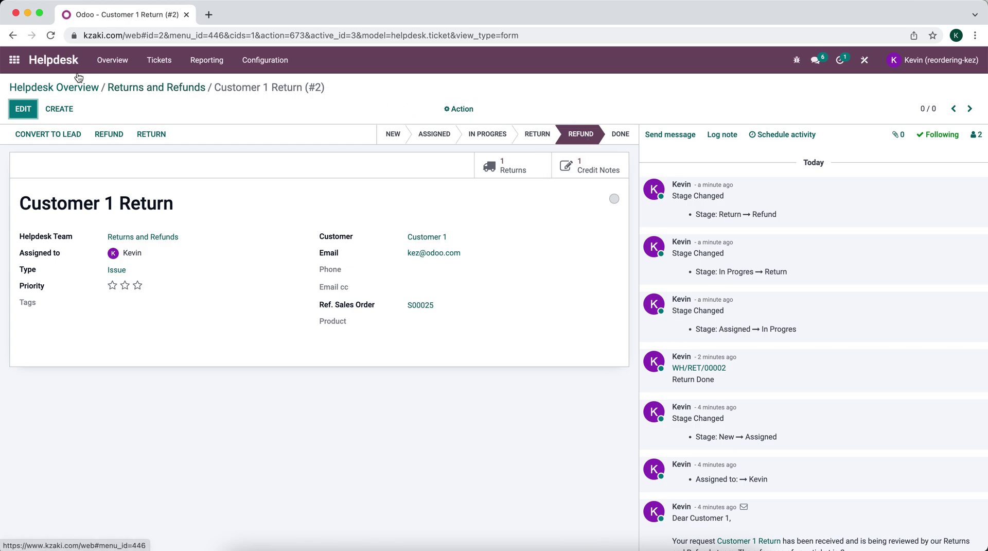
click(15, 60)
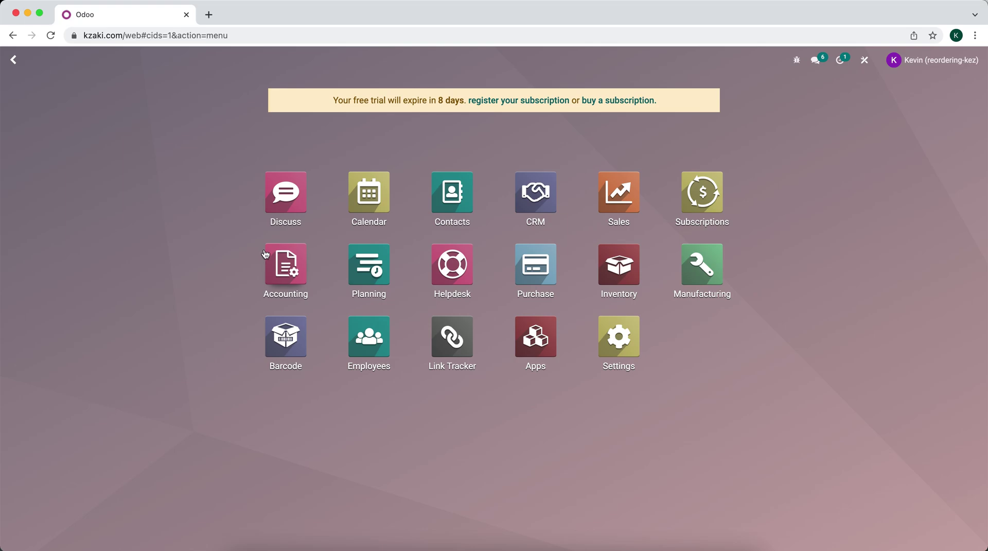
click(296, 264)
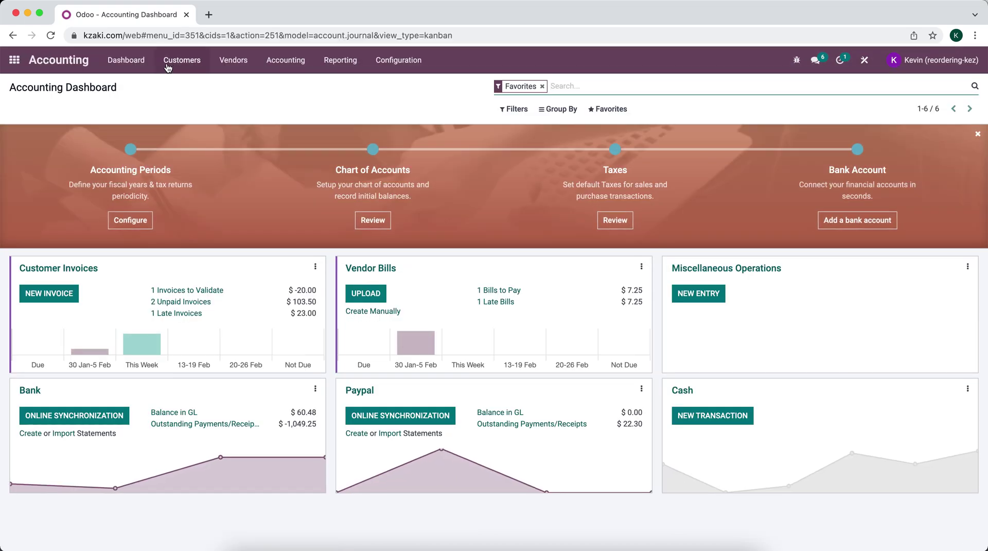
click(178, 62)
click(187, 99)
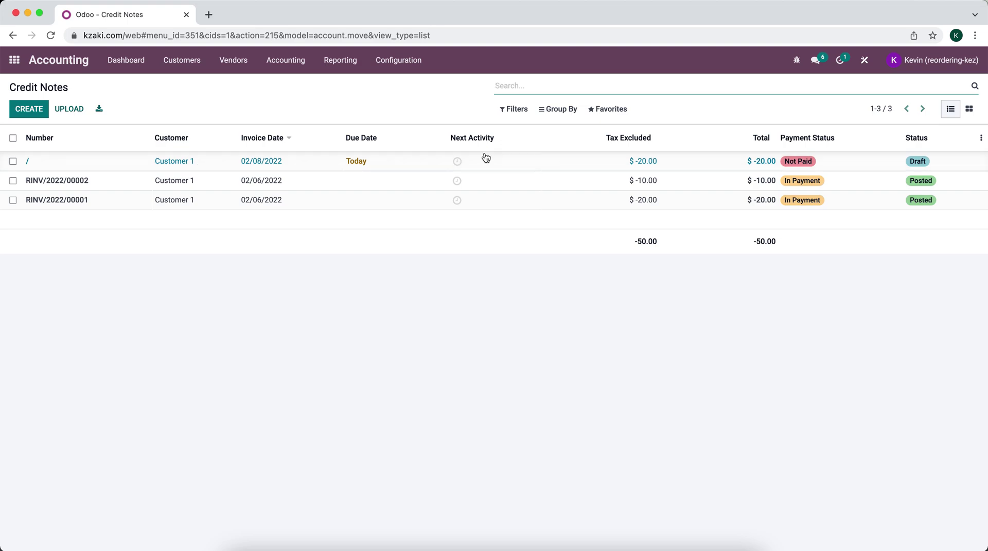
click(246, 164)
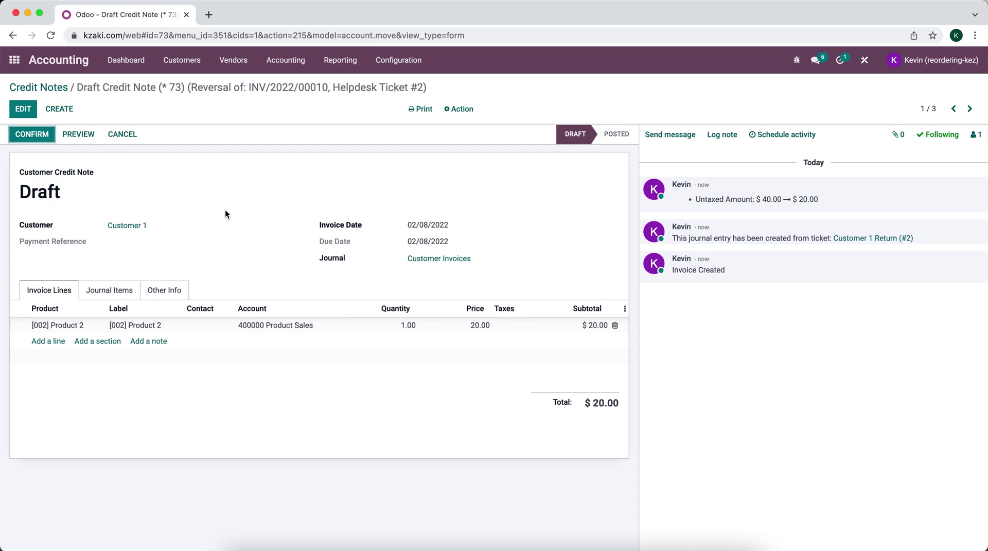
click(48, 140)
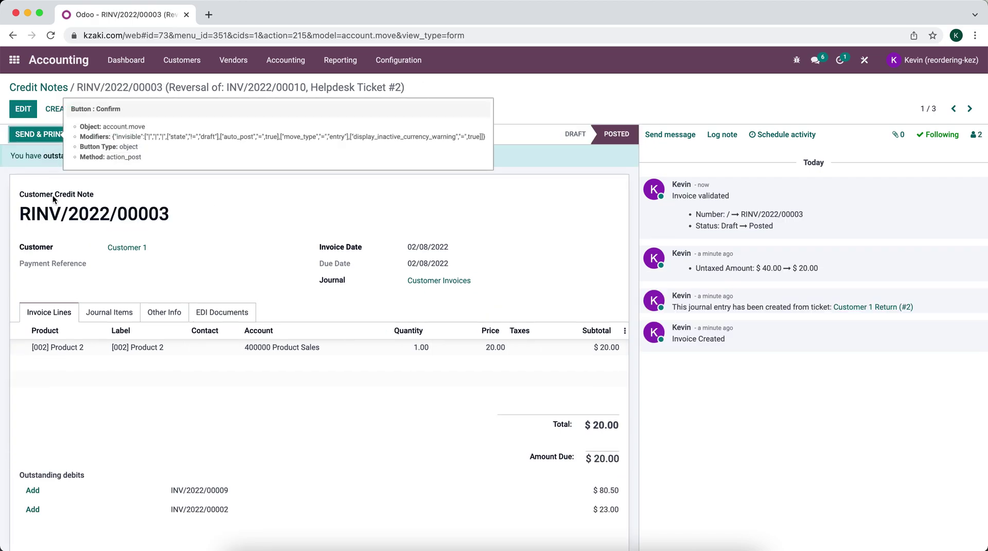
- Register the credit note's $20.00 payment through the Paypal journal, dated 02/08/2022
click(123, 135)
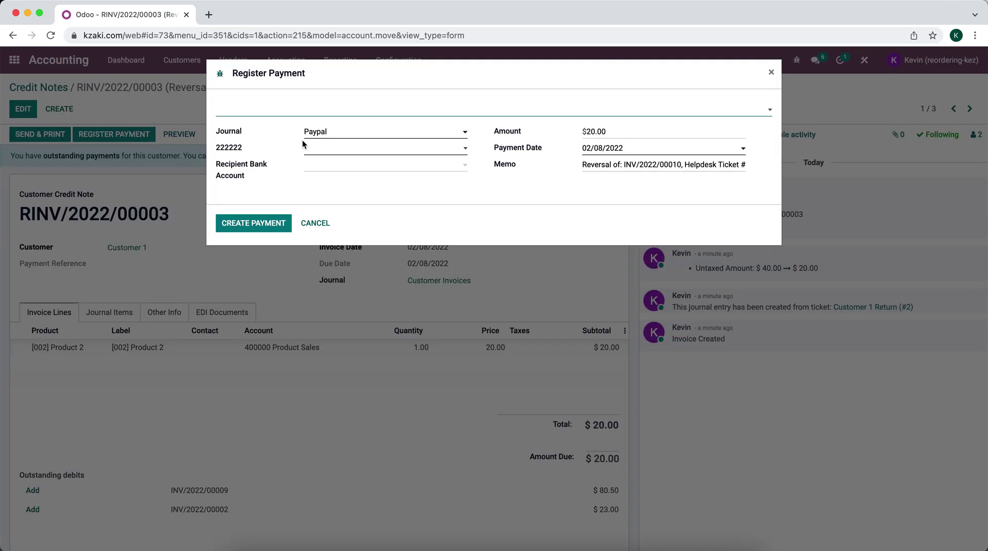
click(317, 115)
click(318, 124)
click(276, 220)
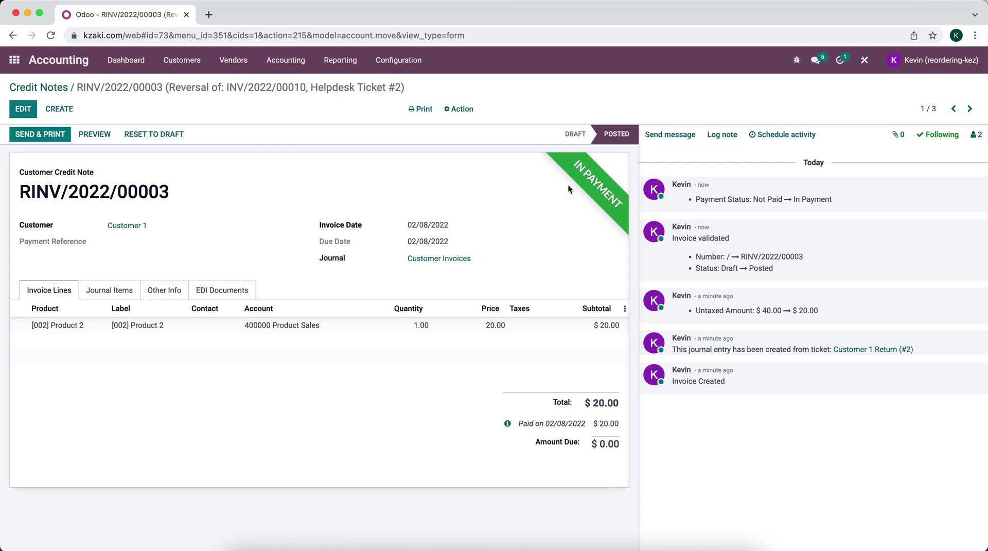
- Switch to Helpdesk, reopen the Customer 1 Return ticket in the Refund stage and open its follower message composer
click(14, 60)
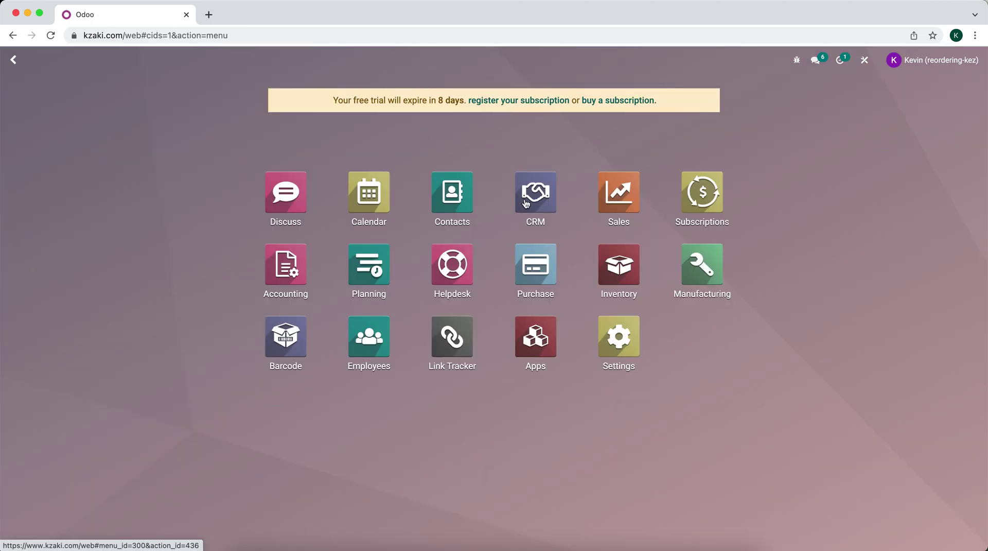
click(455, 266)
click(368, 283)
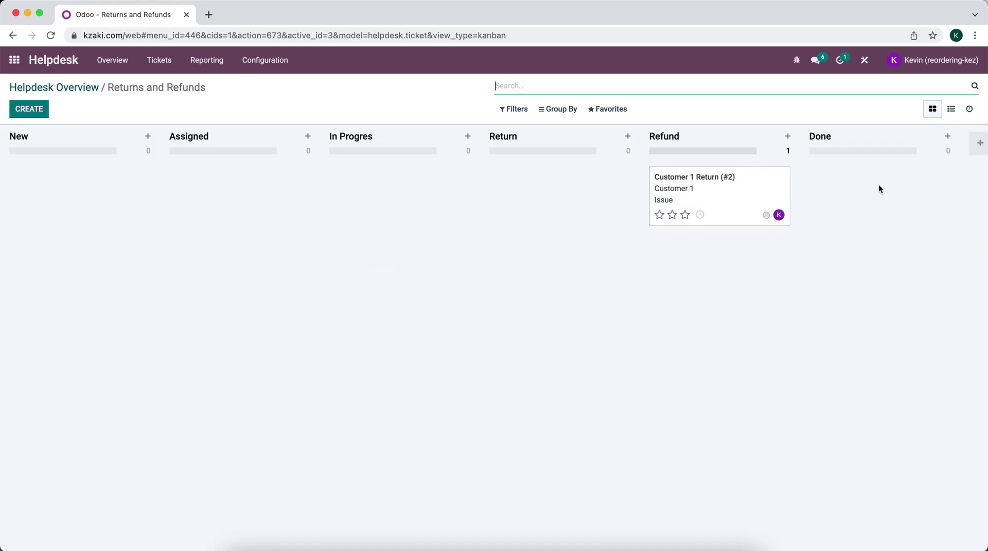
click(747, 210)
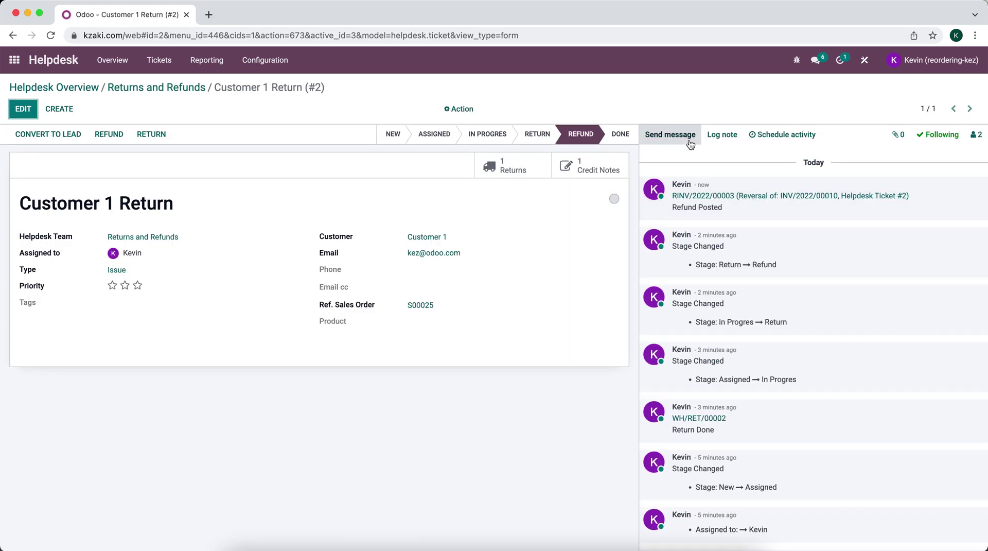
click(461, 109)
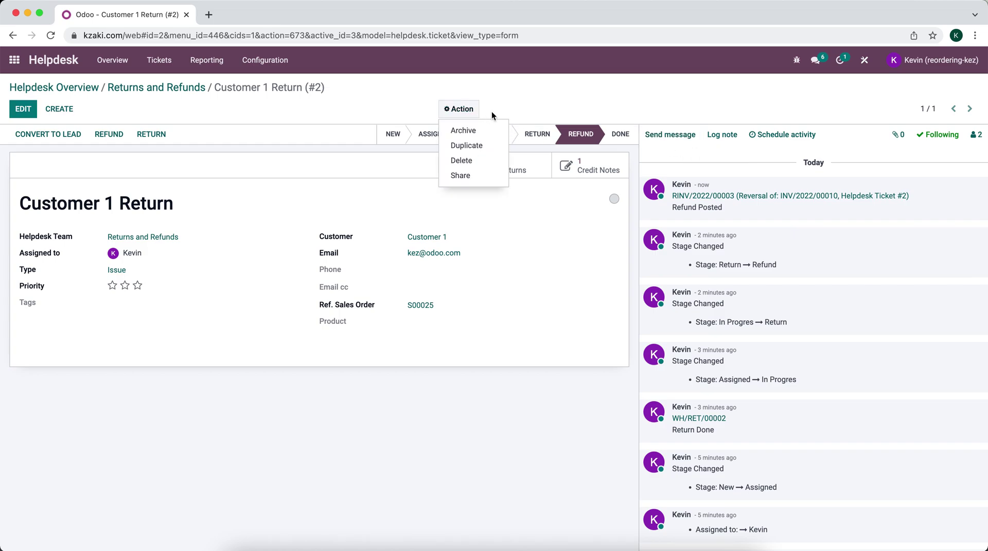
click(571, 109)
click(670, 134)
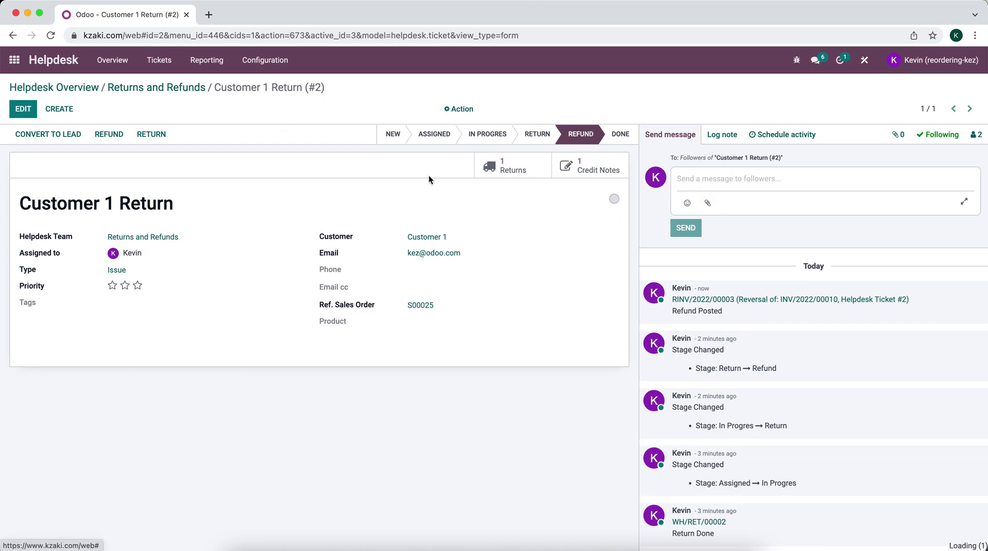
- Return to the Returns and Refunds tickets and examine the email templates offered in the Refund stage settings, discarding the edit
click(159, 88)
click(773, 138)
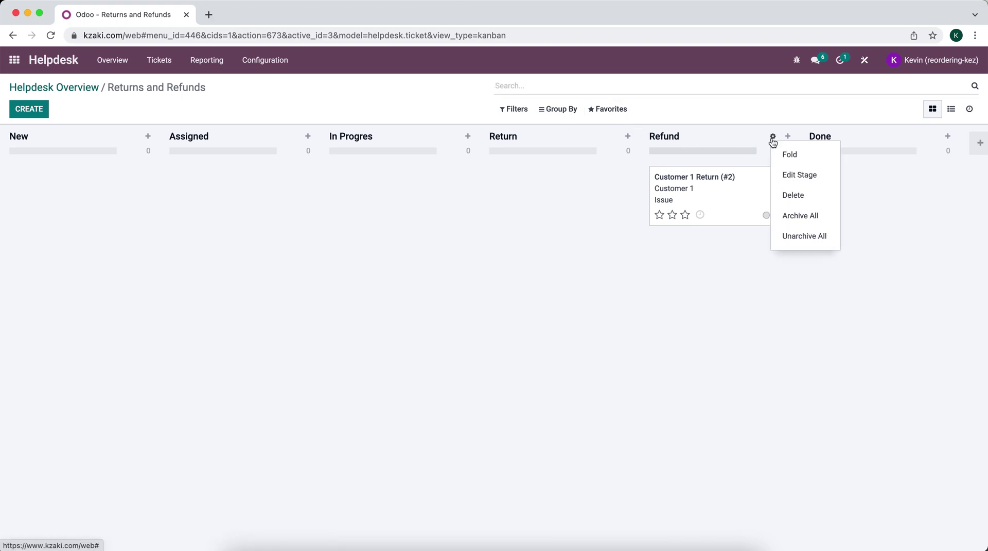
click(795, 175)
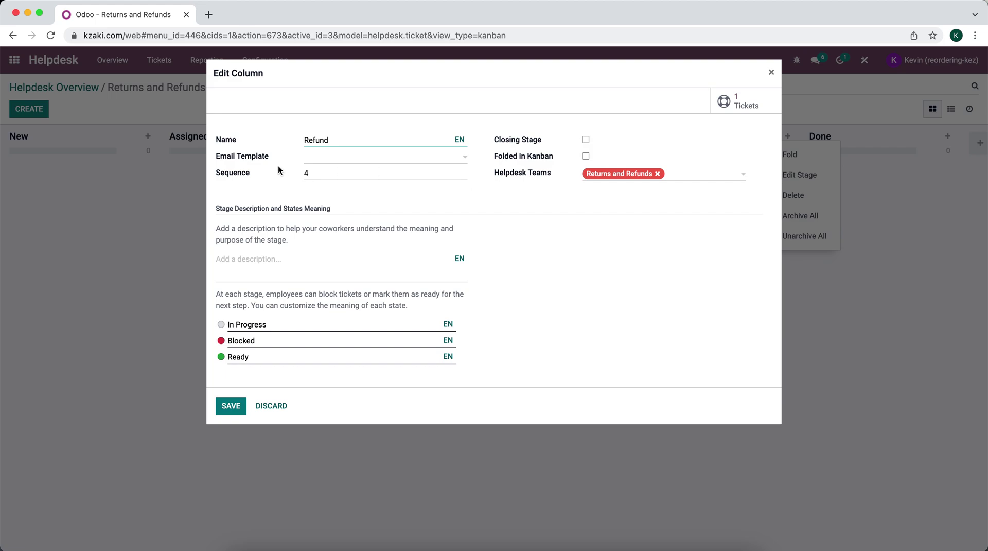
click(364, 166)
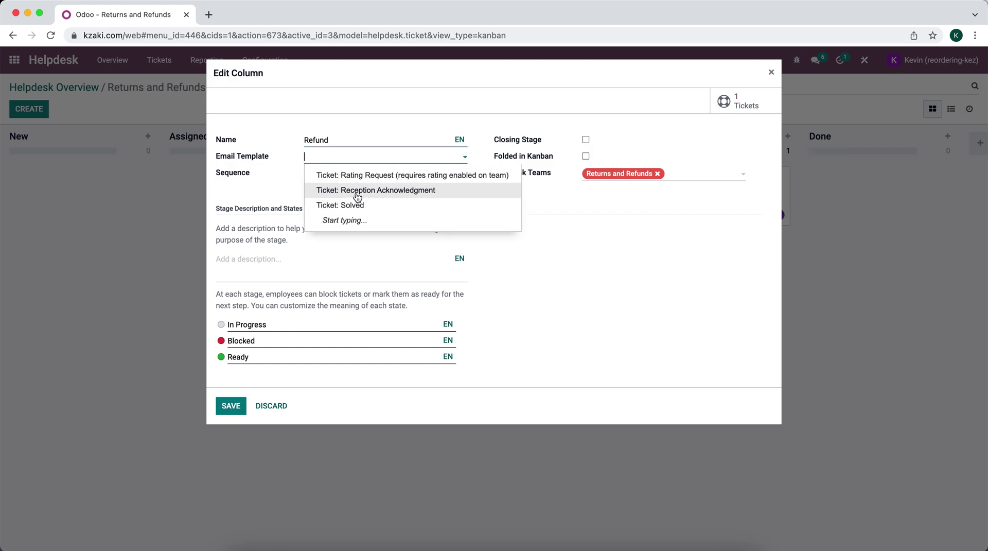
click(426, 121)
click(261, 402)
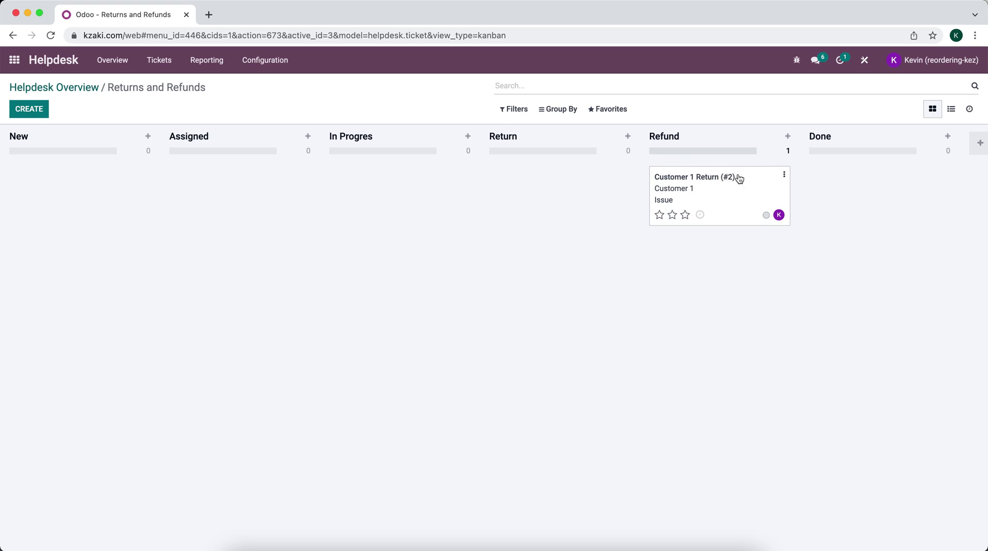
- Assign the "Ticket: Solved" email template to the Done stage and save the stage settings
click(933, 136)
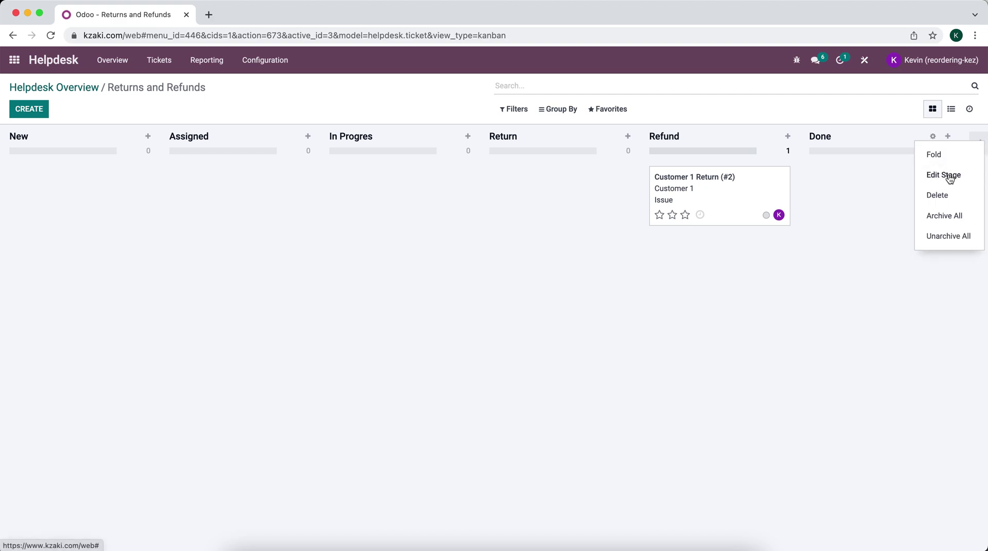
click(947, 176)
click(337, 137)
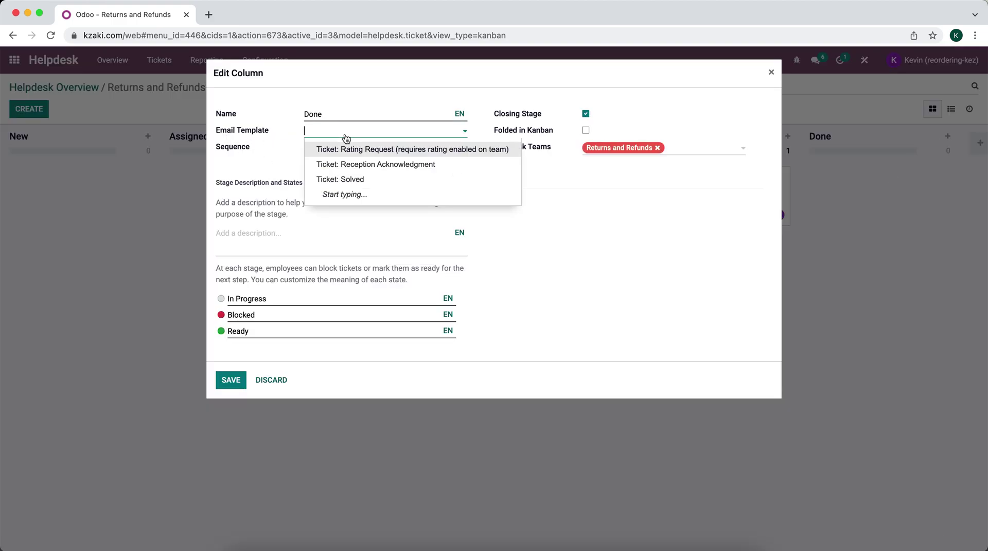
click(353, 181)
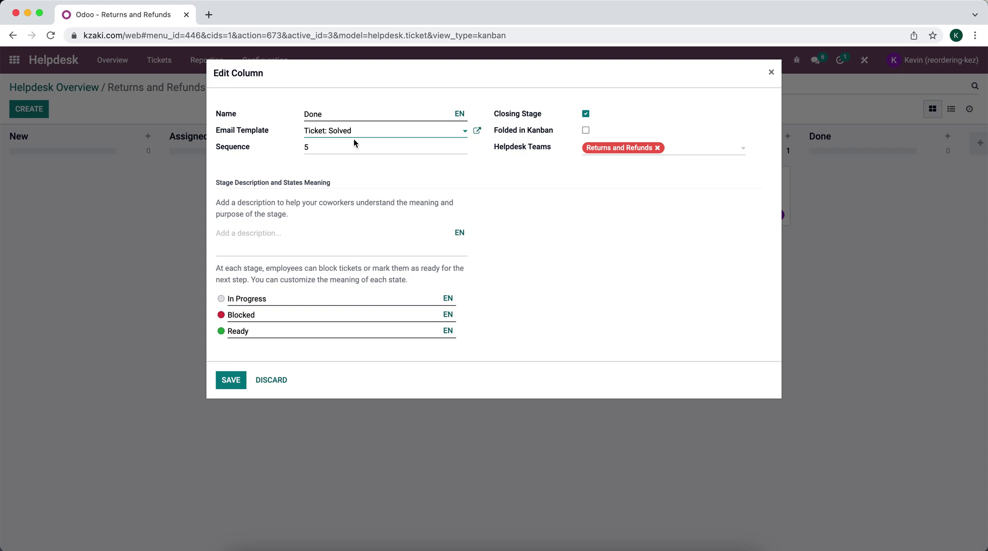
click(231, 380)
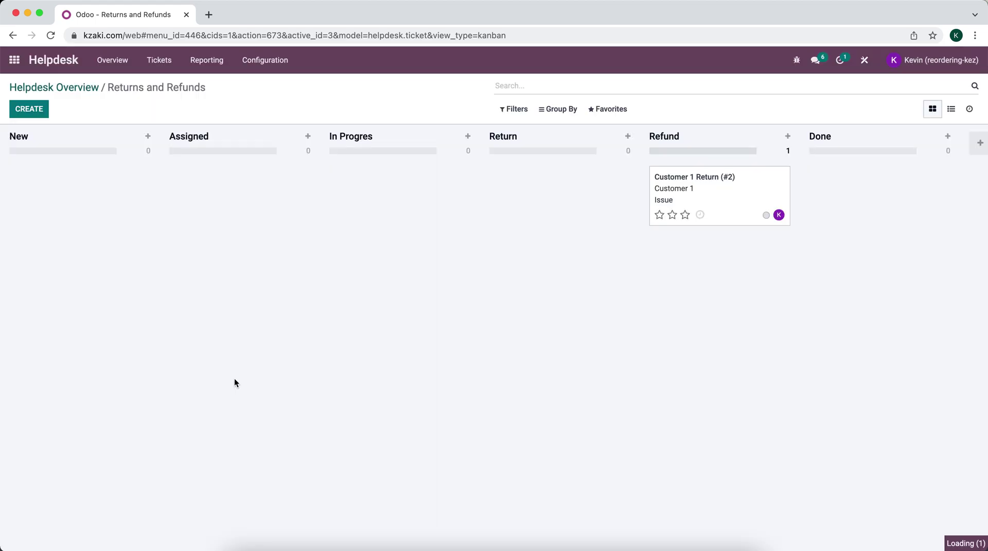
- Move the Customer 1 Return ticket from the Refund stage to Done and open the ticket
drag(719, 211, 872, 203)
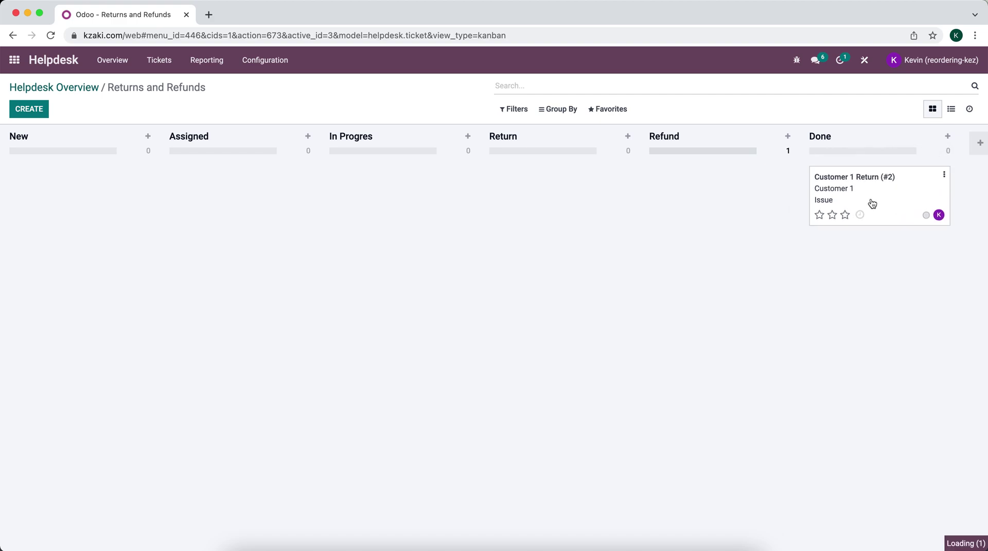
click(882, 205)
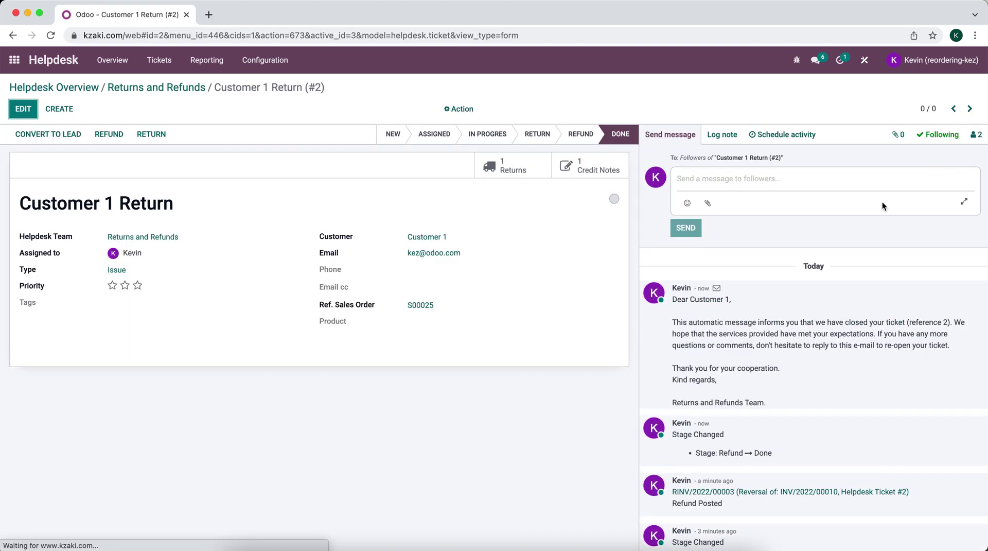